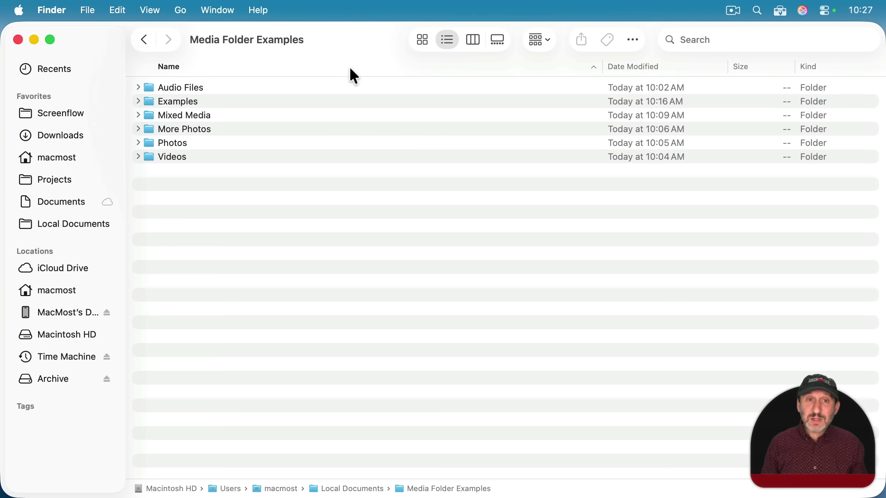
# Step: Hide and restore the Size column through the Media Folder Examples folder's view options
pyautogui.click(153, 10)
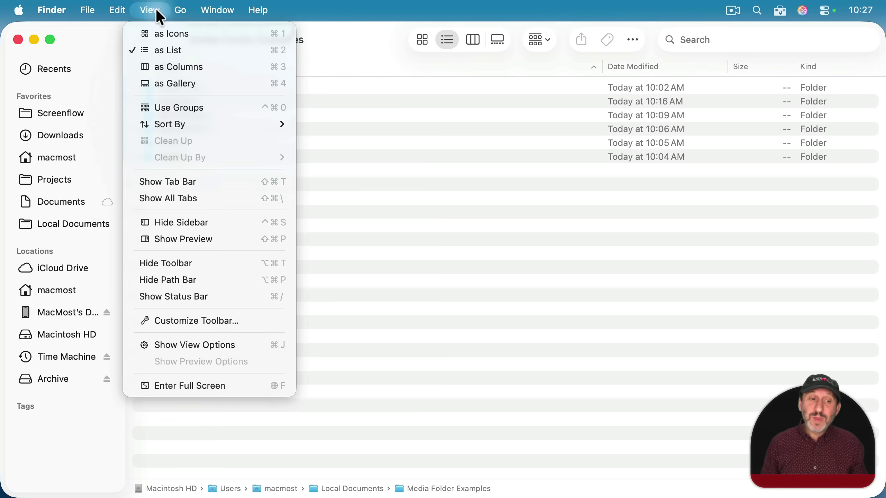
pyautogui.click(198, 345)
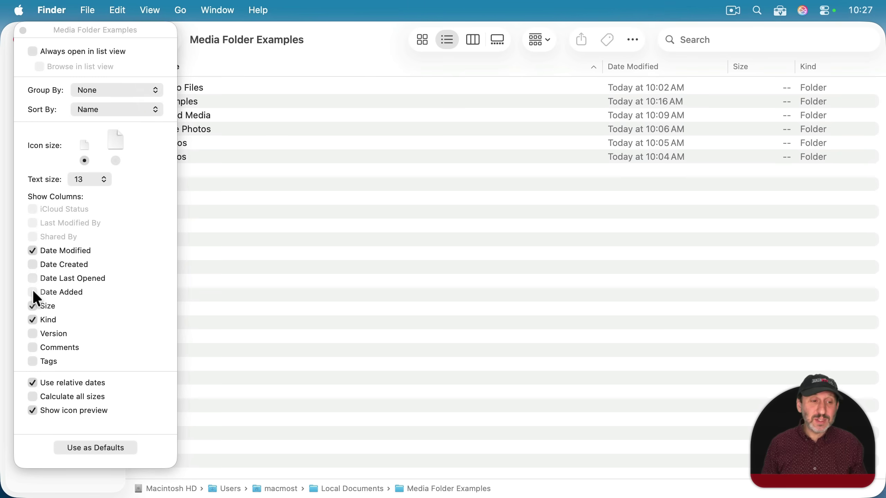
pyautogui.click(32, 306)
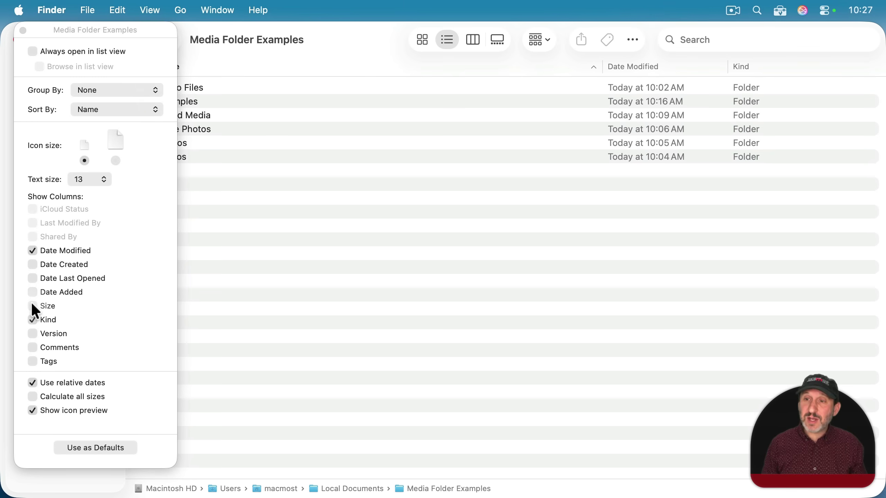
pyautogui.click(32, 306)
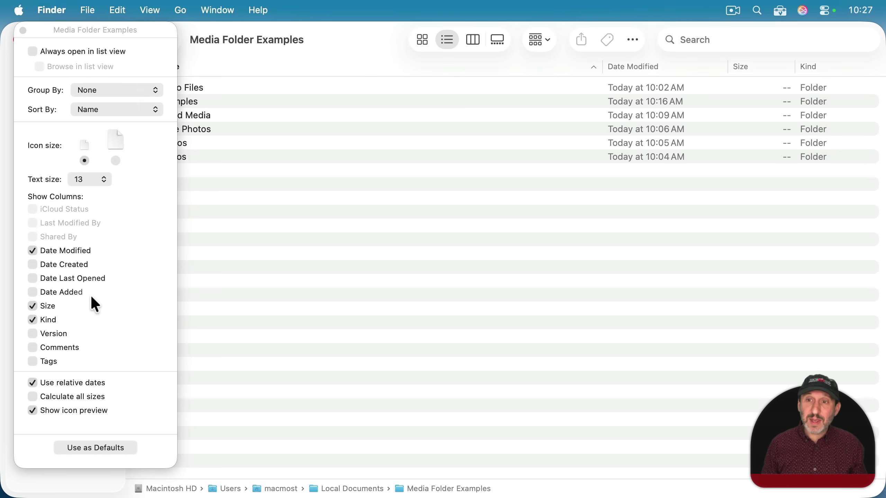
pyautogui.press('super+j')
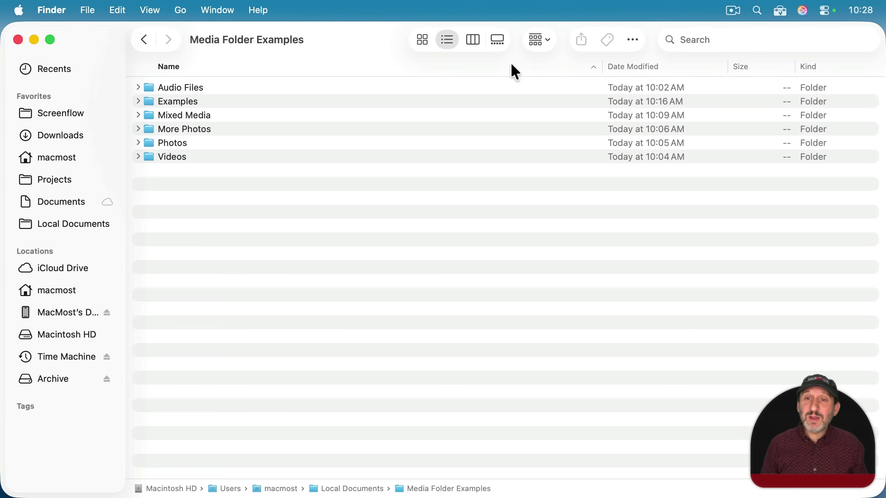
# Step: Add the Date Created column to the folder's list view and remove it again
pyautogui.keyDown('ctrl'); pyautogui.click(426, 72); pyautogui.keyUp('ctrl')
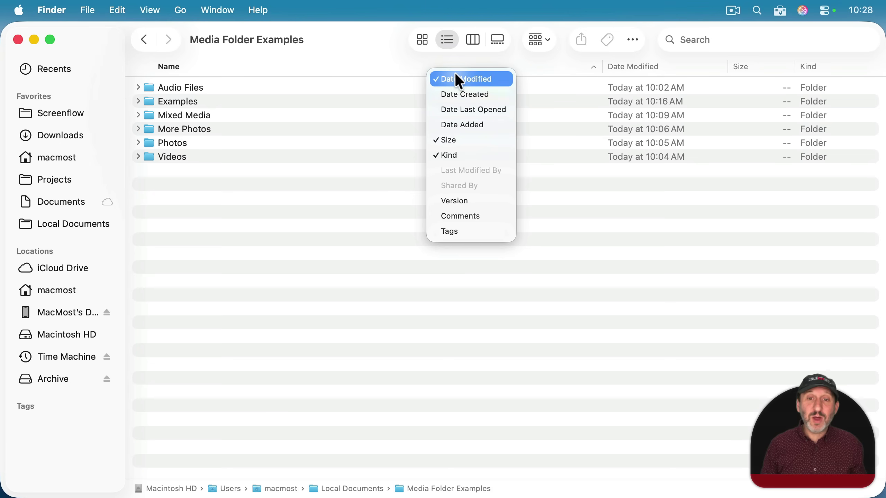
pyautogui.click(463, 92)
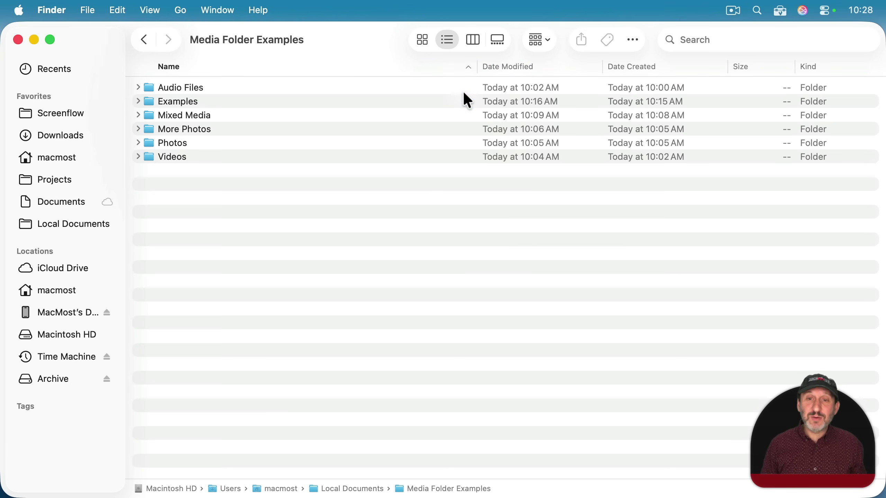
pyautogui.rightClick(377, 69)
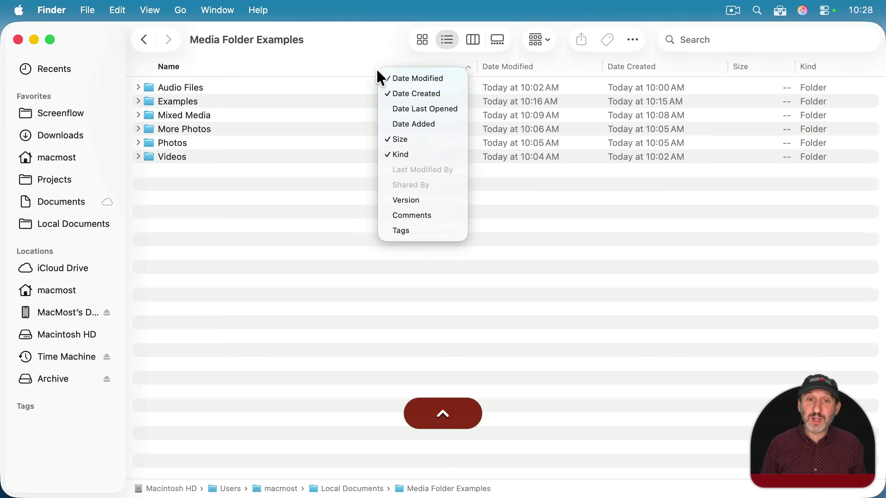
pyautogui.click(405, 92)
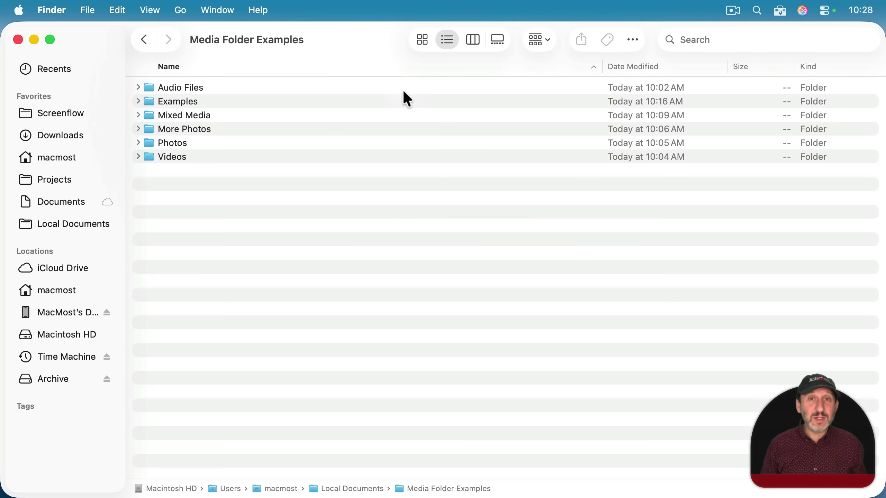
# Step: Open the Photos folder and review which columns its list view offers
pyautogui.doubleClick(176, 142)
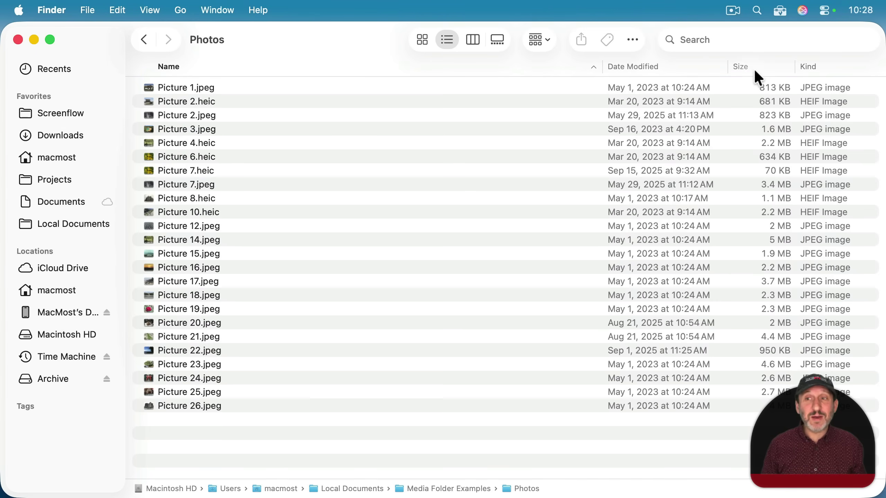
pyautogui.rightClick(406, 67)
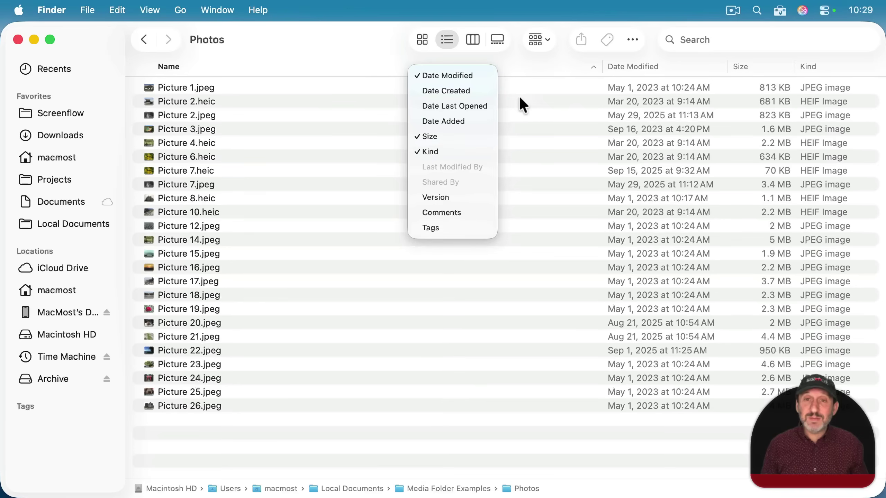
pyautogui.click(380, 73)
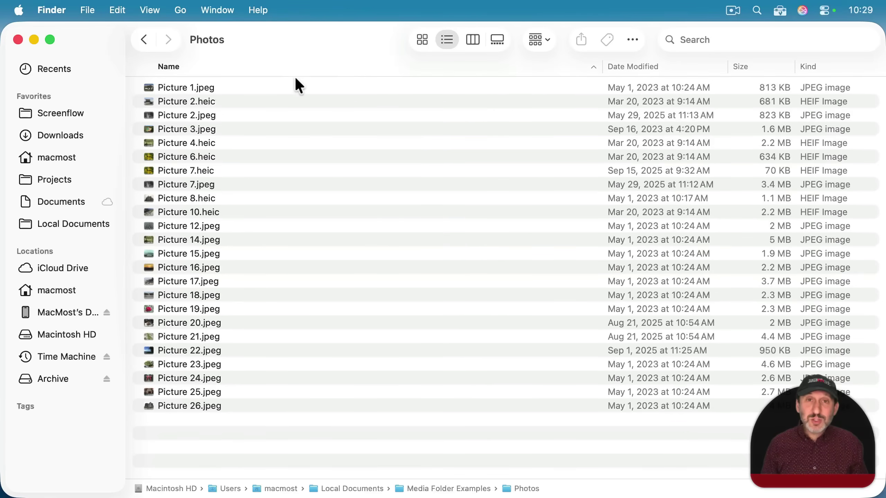
# Step: Examine the metadata of Picture 1.jpeg in its Info window
pyautogui.click(167, 98)
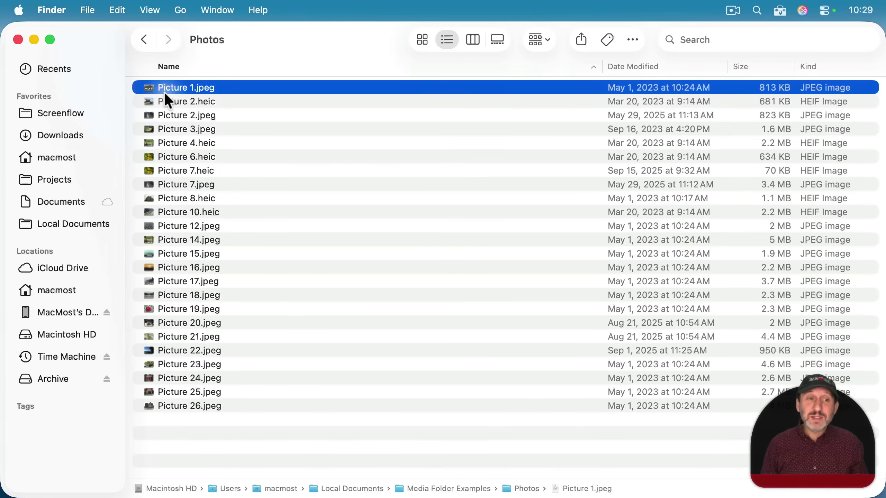
pyautogui.press('super+i')
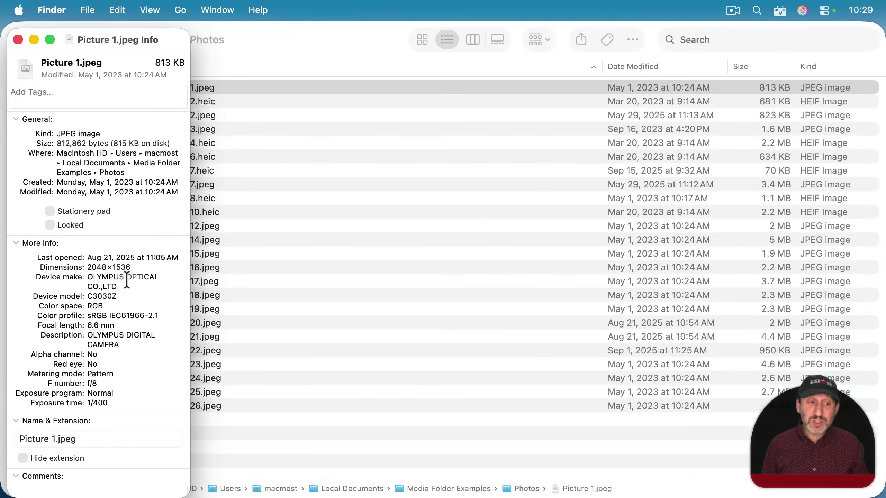
pyautogui.click(241, 90)
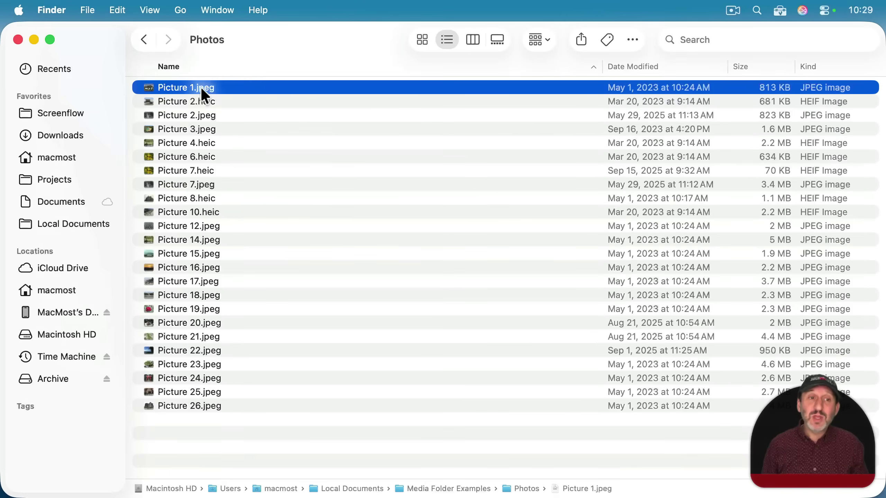
# Step: Show the preview pane to inspect the information for Picture 1.jpeg, and hide the pane again
pyautogui.click(149, 10)
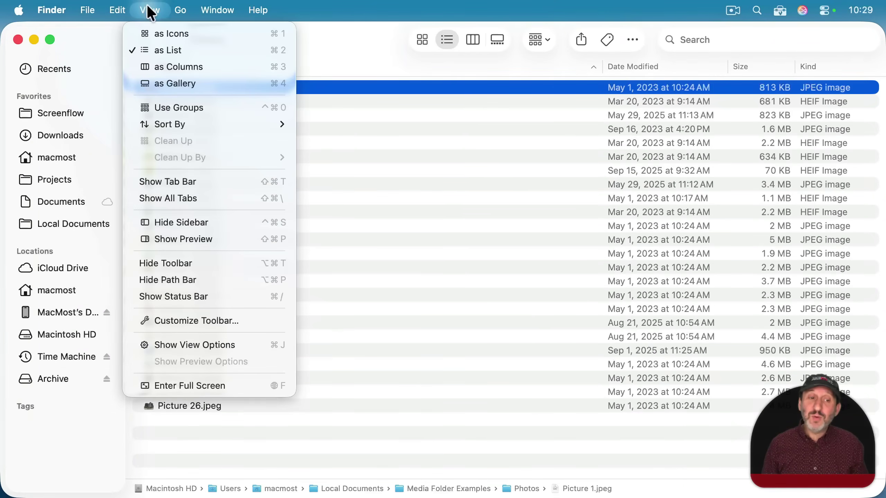
pyautogui.click(179, 239)
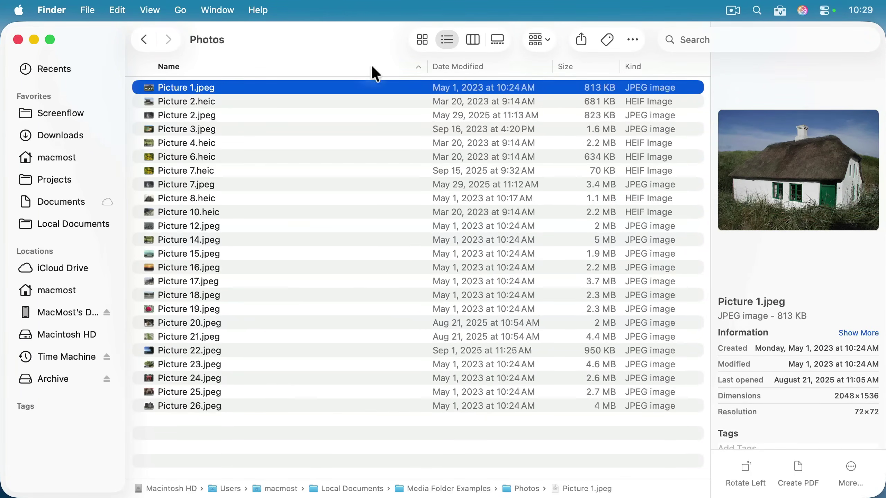
pyautogui.press('super+shift+p')
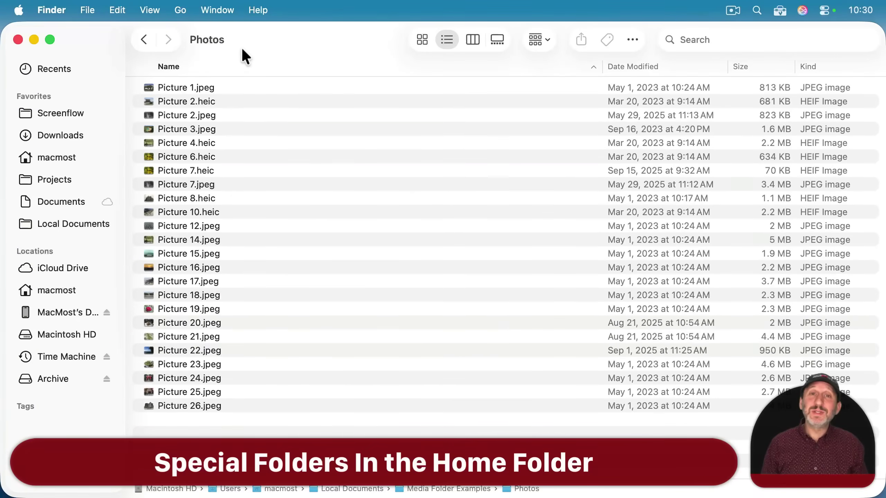
# Step: Go to the home folder
pyautogui.moveTo(216, 46)
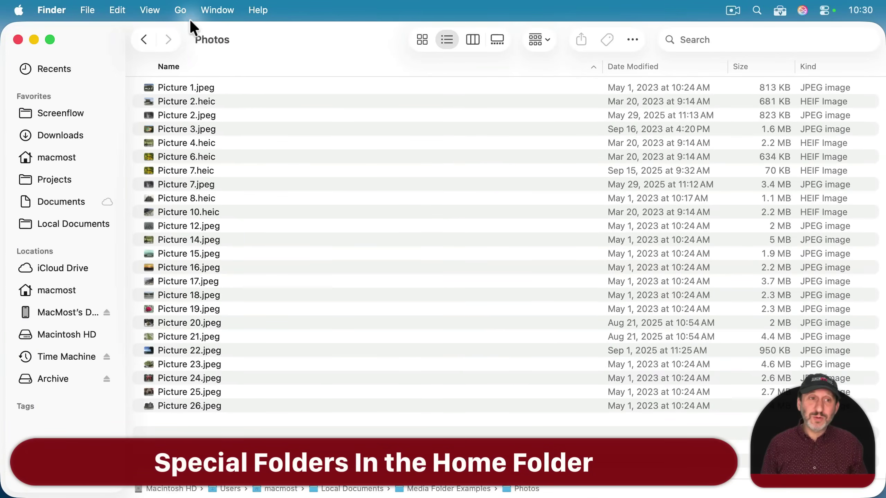
pyautogui.click(181, 10)
pyautogui.click(223, 163)
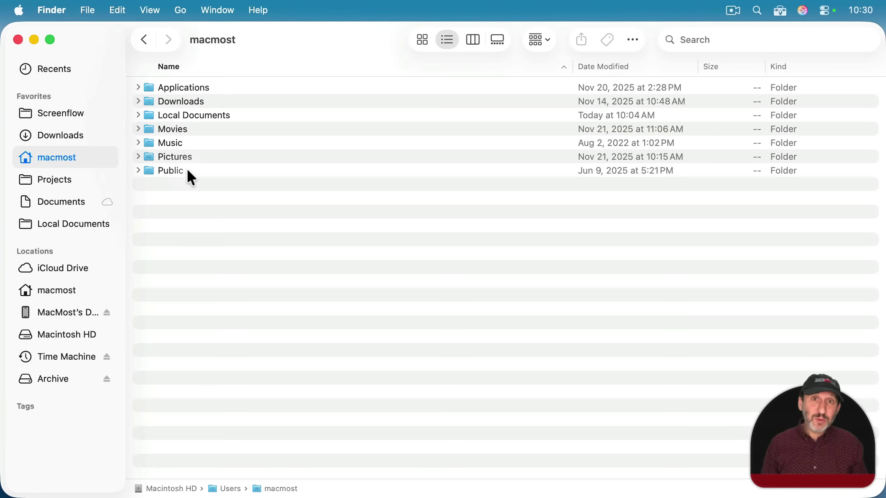
# Step: Look over the home folder's subfolders, focusing on Movies, Music and Pictures
pyautogui.click(294, 115)
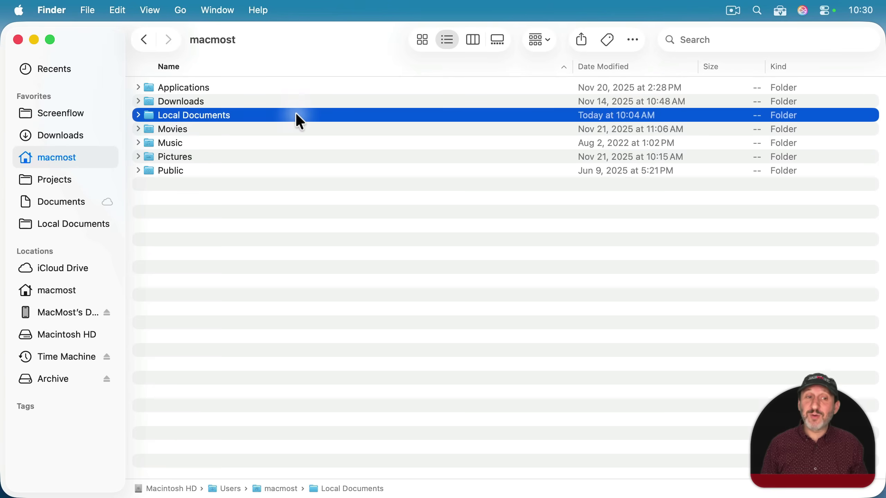
pyautogui.click(236, 209)
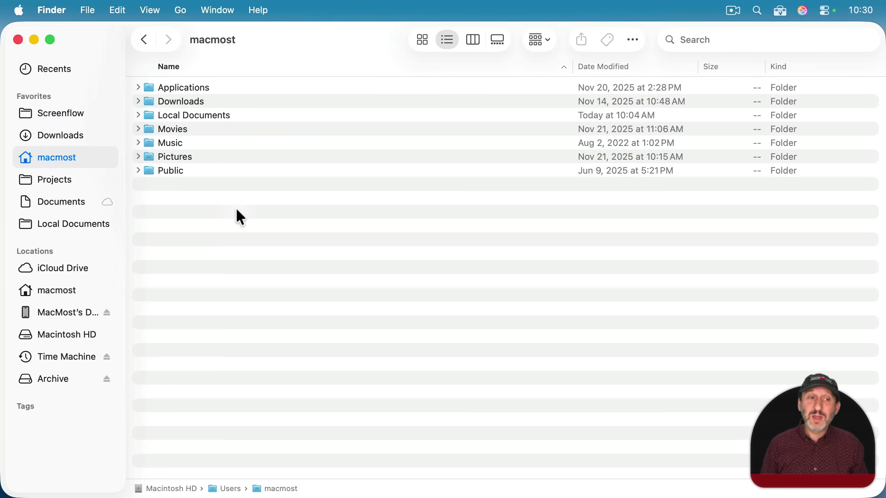
pyautogui.click(169, 129)
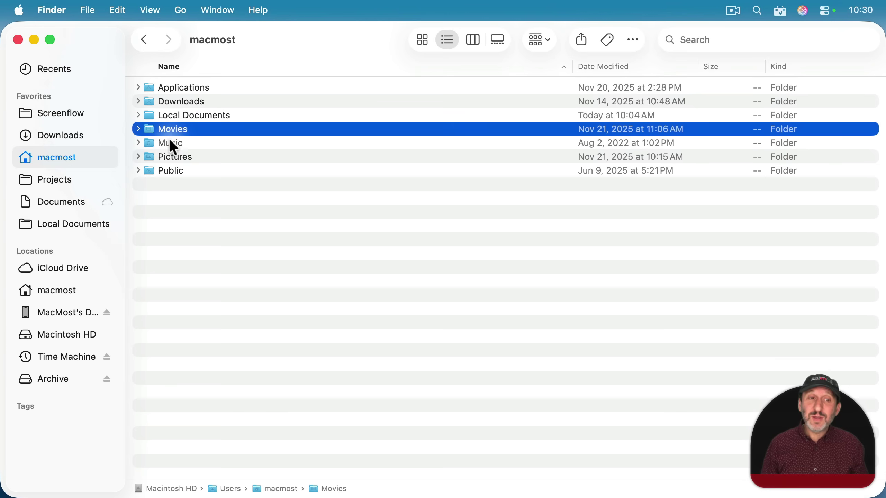
pyautogui.click(173, 144)
pyautogui.click(173, 158)
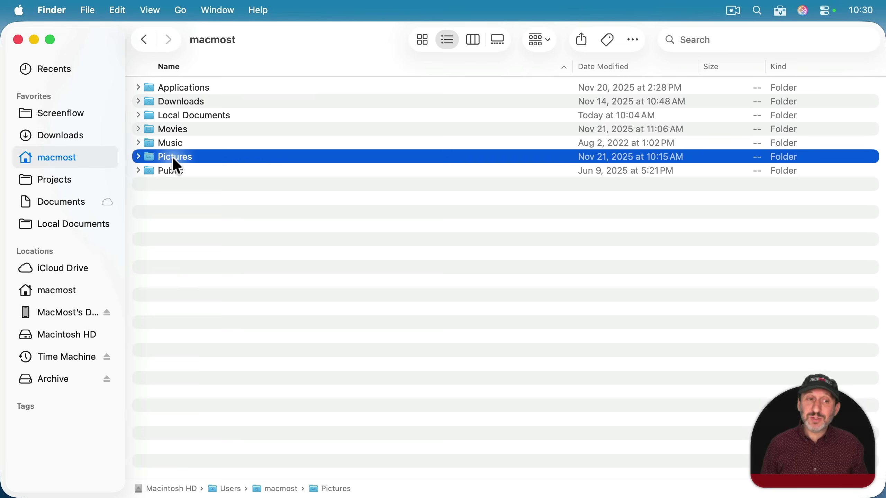
pyautogui.click(178, 182)
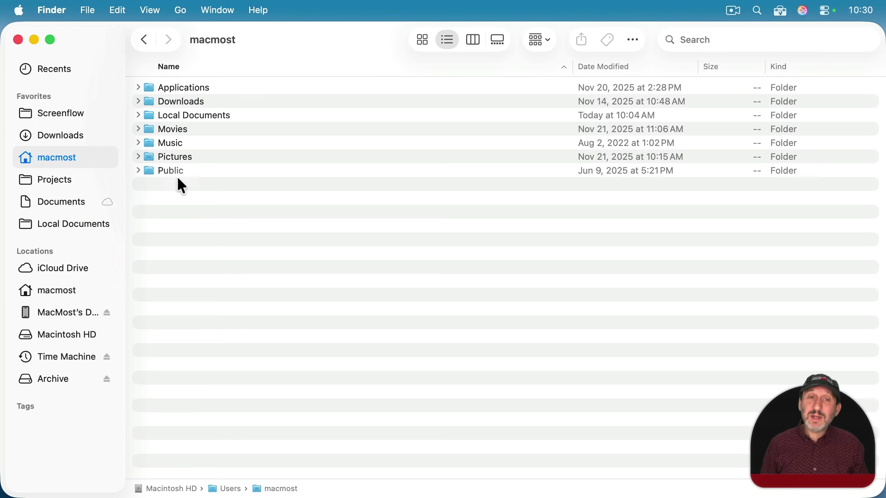
pyautogui.click(174, 156)
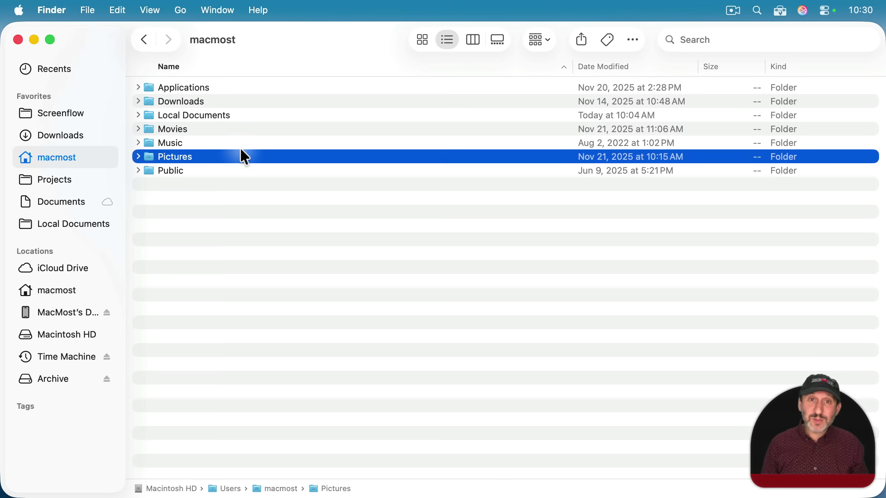
pyautogui.click(175, 142)
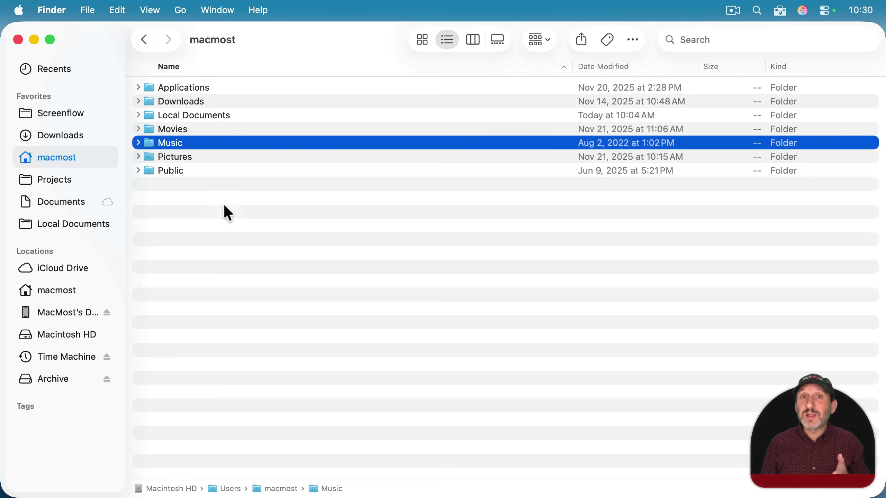
pyautogui.click(171, 127)
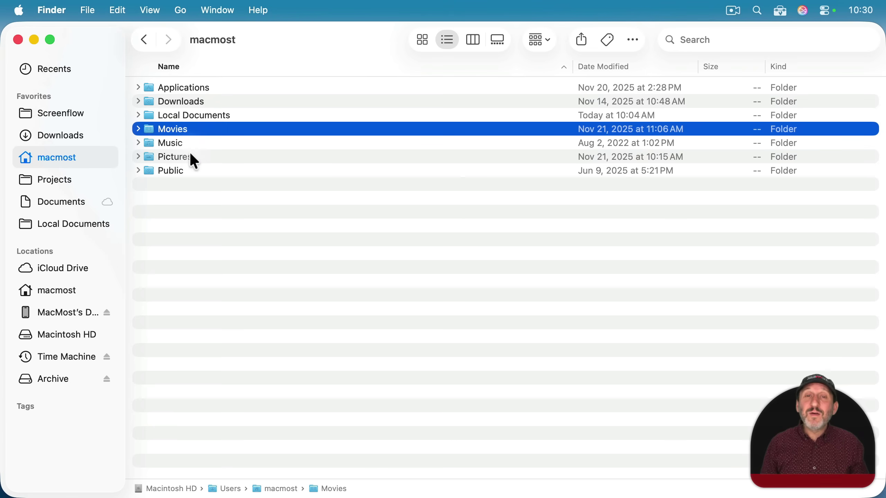
# Step: Open the Pictures folder and examine its photo libraries, image files and wallpaper folders
pyautogui.doubleClick(173, 157)
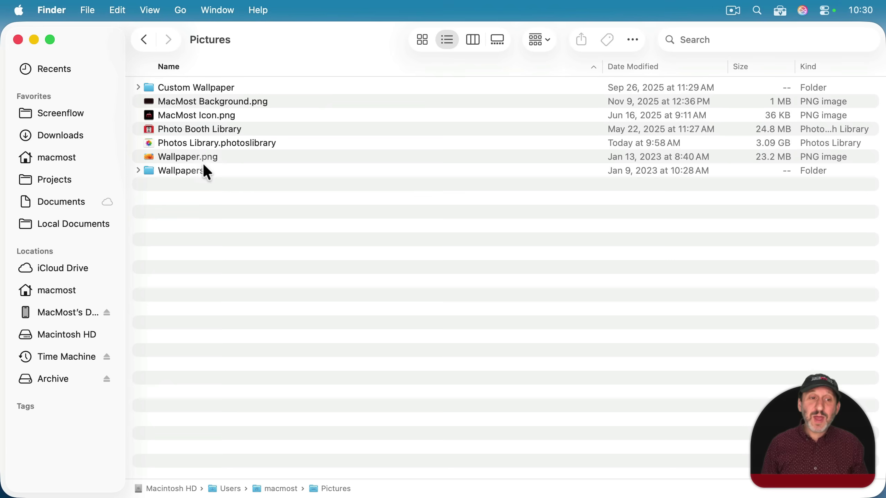
pyautogui.click(200, 144)
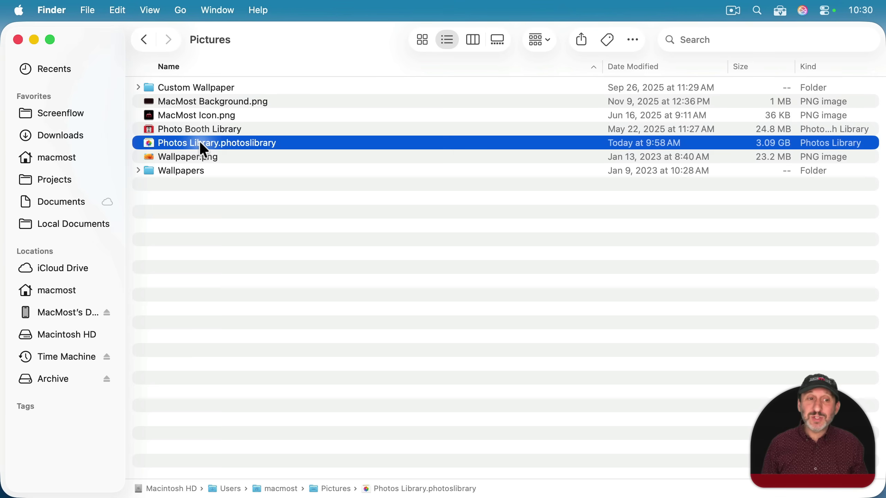
pyautogui.click(190, 132)
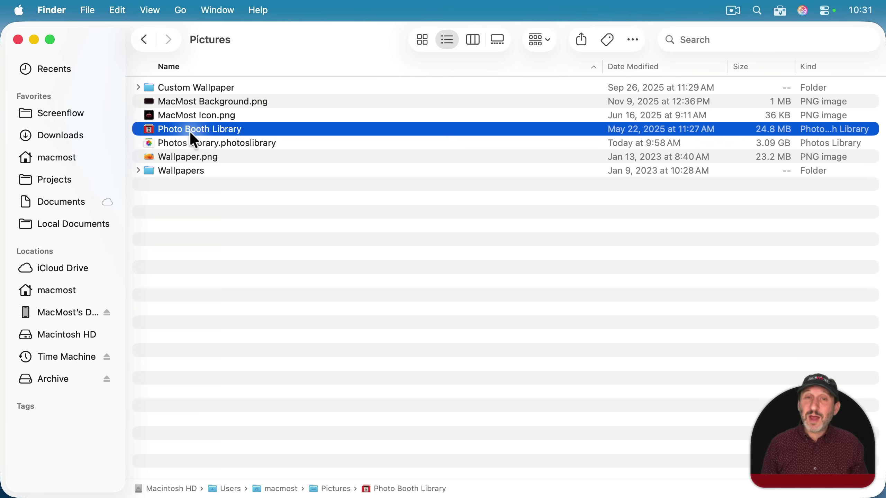
pyautogui.click(205, 101)
pyautogui.click(203, 115)
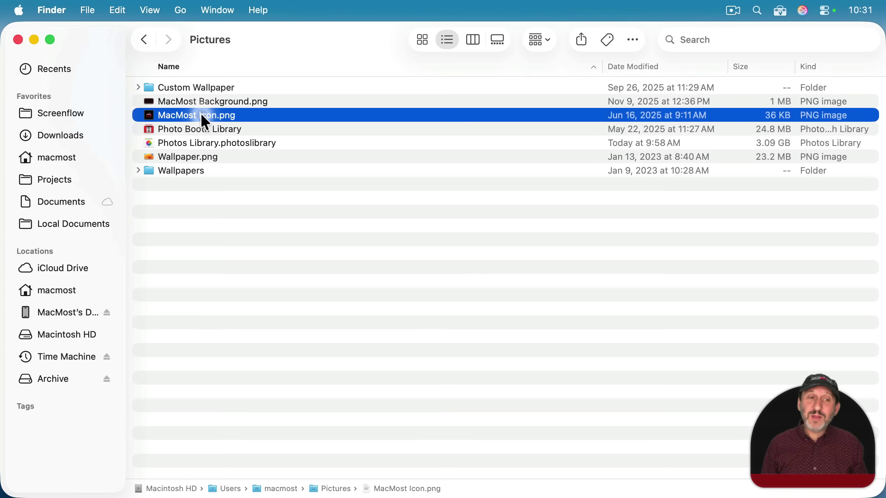
pyautogui.click(189, 170)
pyautogui.click(202, 89)
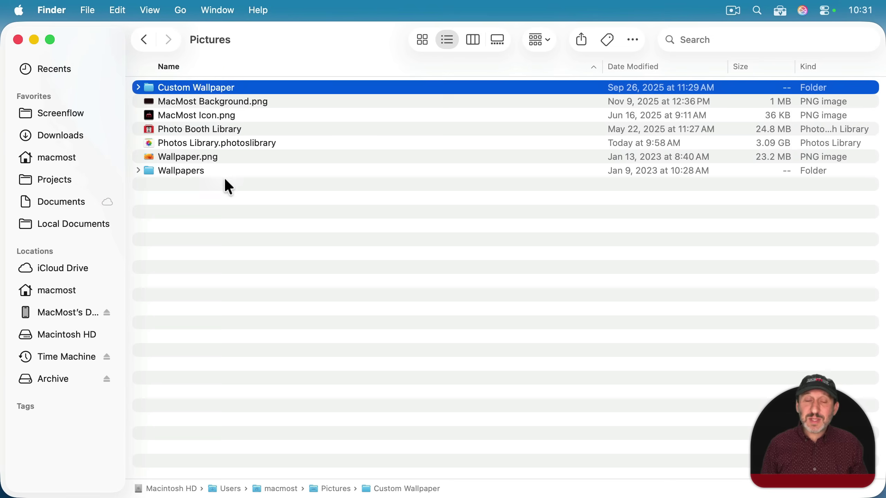
pyautogui.click(213, 207)
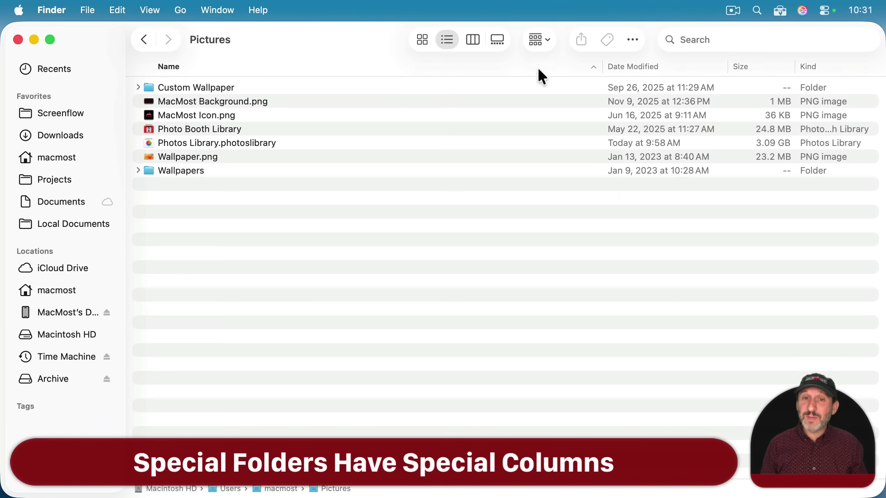
# Step: Show the Dimensions column in the Pictures folder, and examine the listed image dimensions and the other columns available there
pyautogui.rightClick(382, 69)
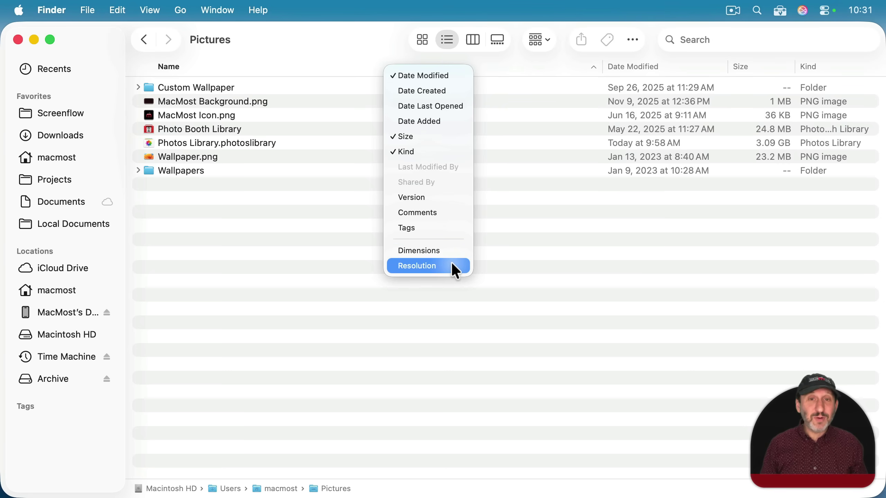
pyautogui.click(414, 253)
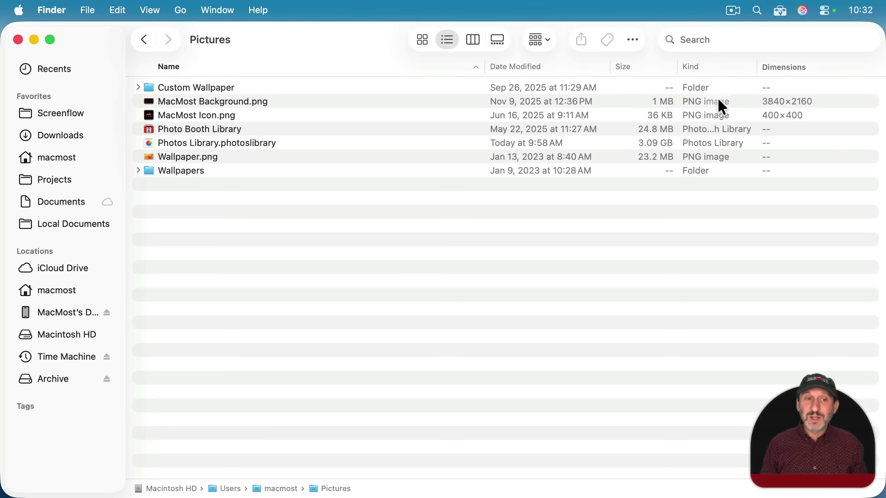
pyautogui.click(232, 102)
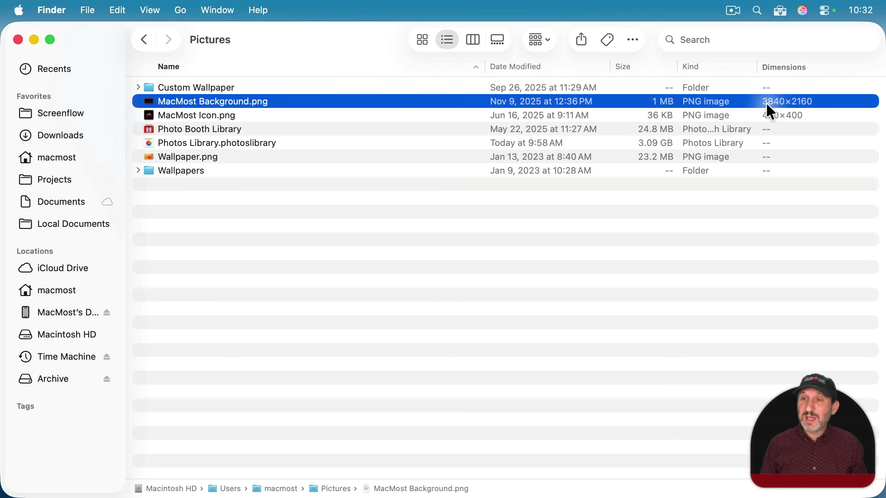
pyautogui.click(804, 116)
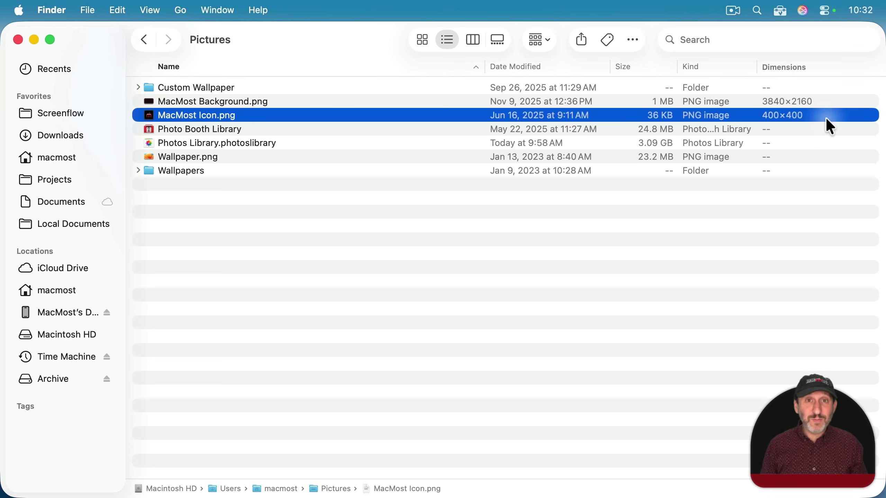
pyautogui.click(778, 158)
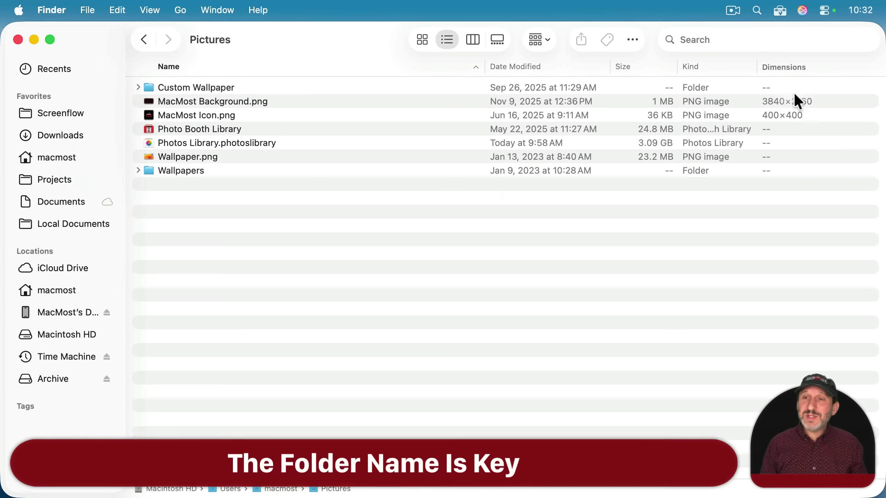
pyautogui.rightClick(405, 70)
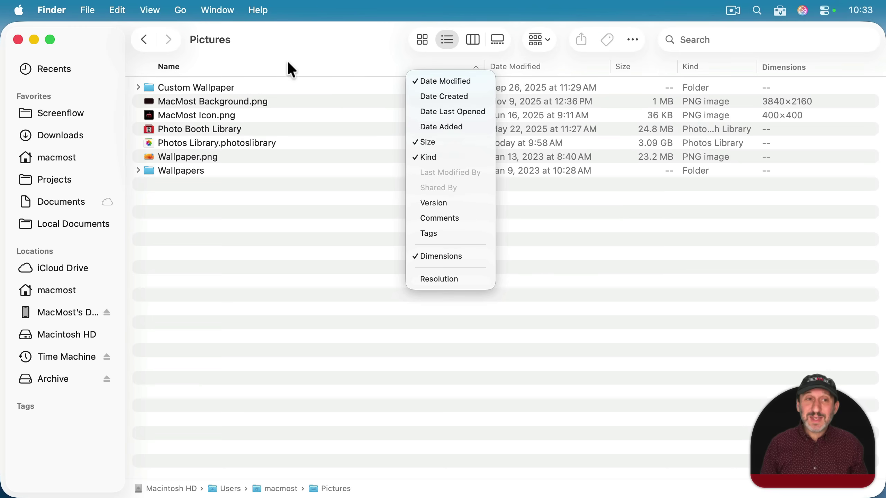
pyautogui.click(282, 49)
# Step: Go up to the home folder, open Movies and examine which extra columns its list view offers
pyautogui.moveTo(204, 43)
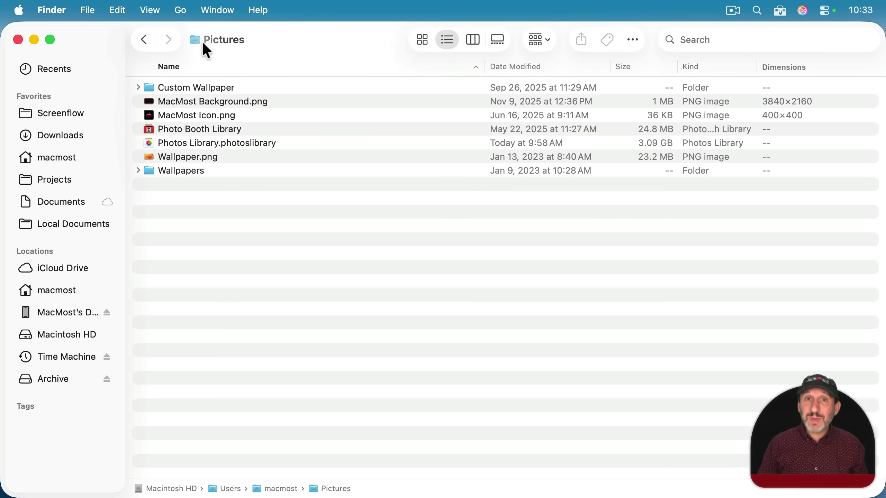
pyautogui.keyDown('super'); pyautogui.click(205, 40); pyautogui.keyUp('super')
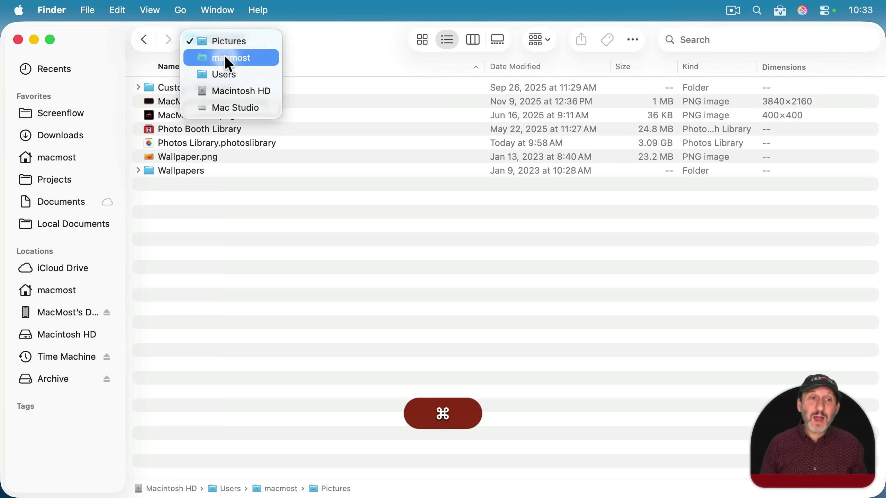
pyautogui.click(225, 56)
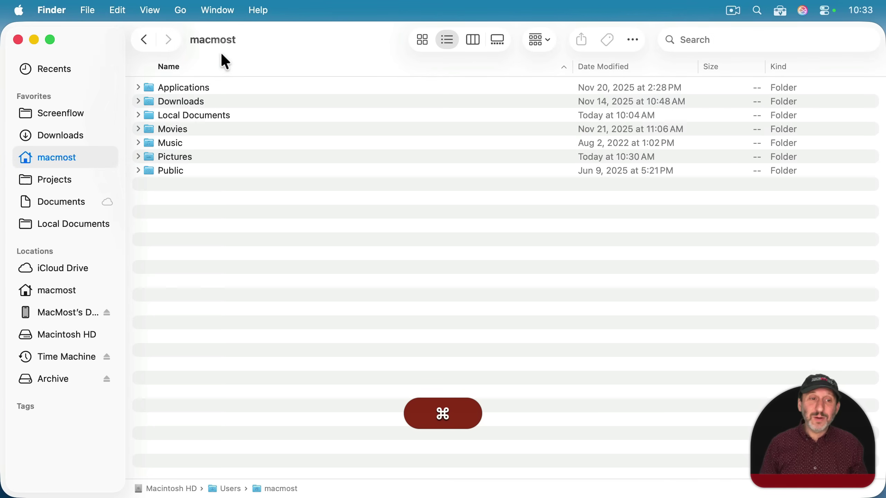
pyautogui.doubleClick(171, 129)
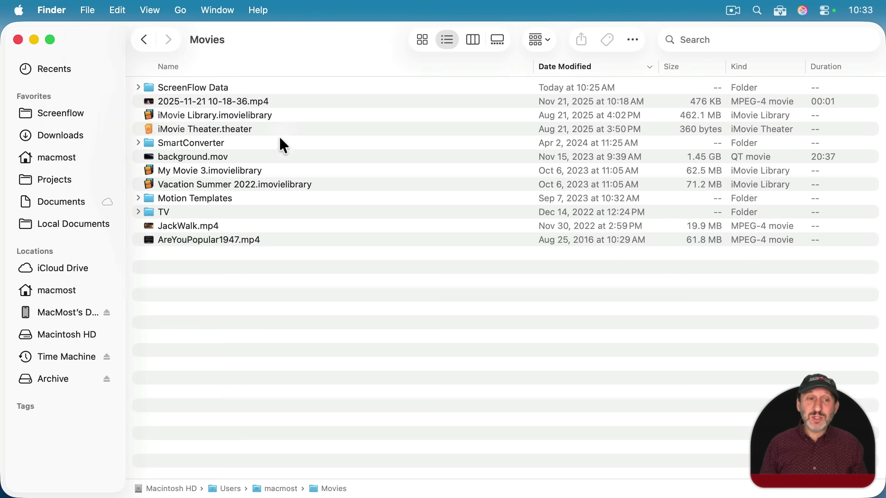
pyautogui.rightClick(361, 67)
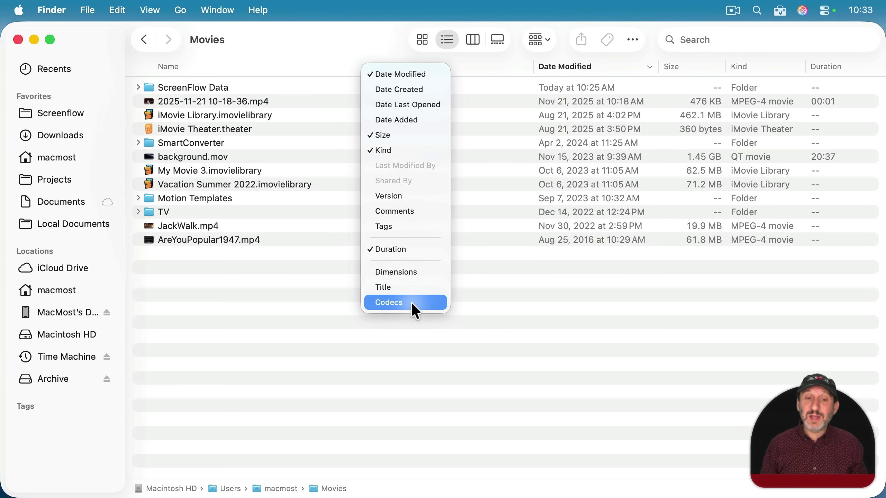
# Step: Go back up to the home folder, open Music and examine which extra columns its list view offers
pyautogui.keyDown('super'); pyautogui.click(208, 39); pyautogui.keyUp('super')
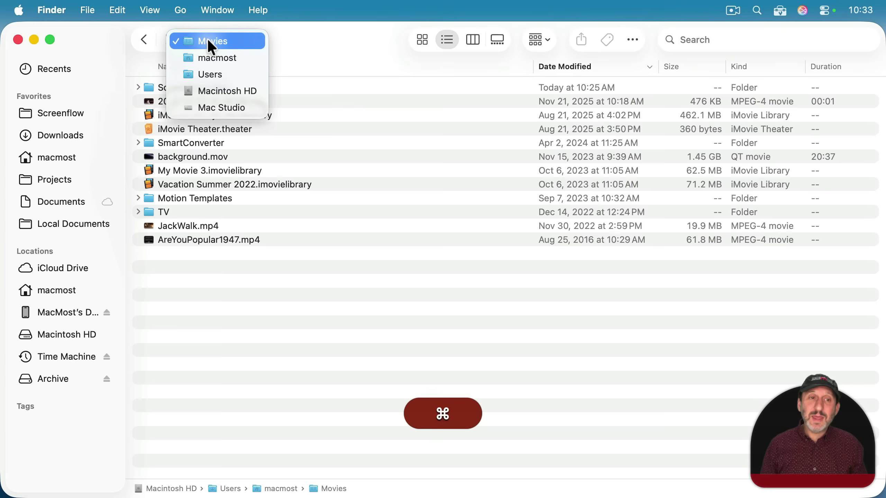
pyautogui.click(214, 55)
pyautogui.doubleClick(170, 143)
pyautogui.keyDown('ctrl'); pyautogui.click(320, 69); pyautogui.keyUp('ctrl')
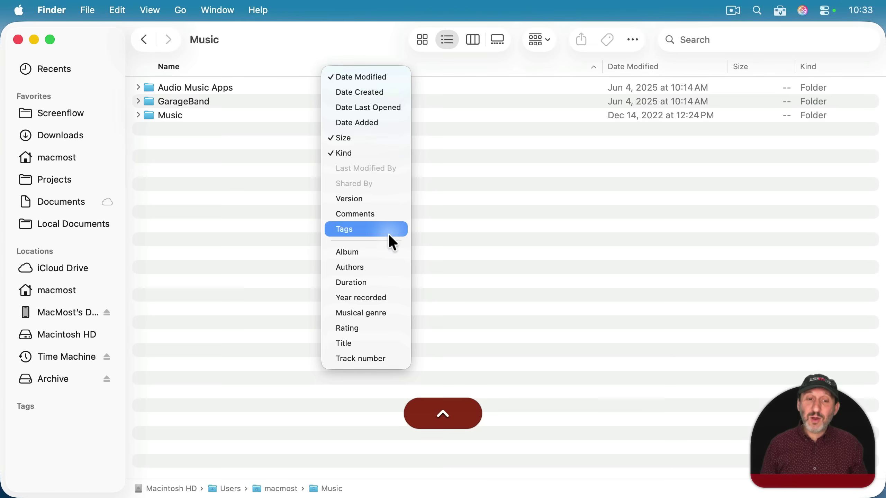
pyautogui.click(365, 248)
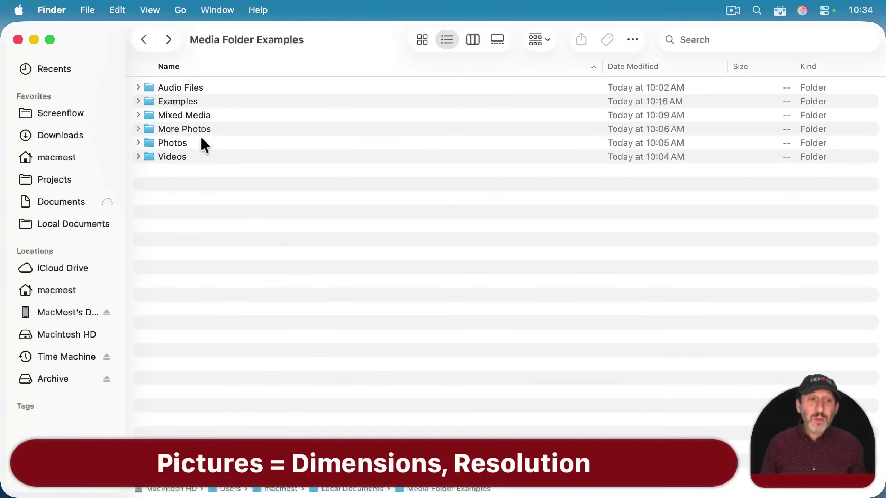
# Step: Open the Photos folder inside Media Folder Examples and check which columns its list view offers
pyautogui.click(291, 144)
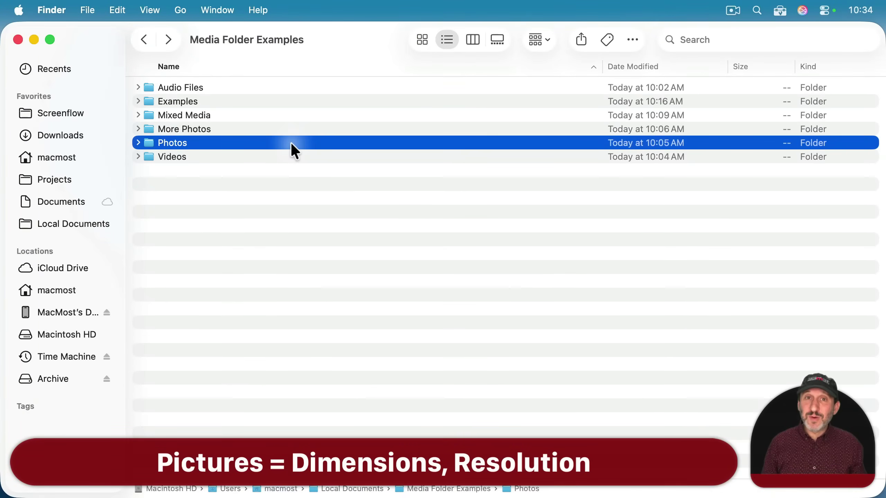
pyautogui.doubleClick(169, 143)
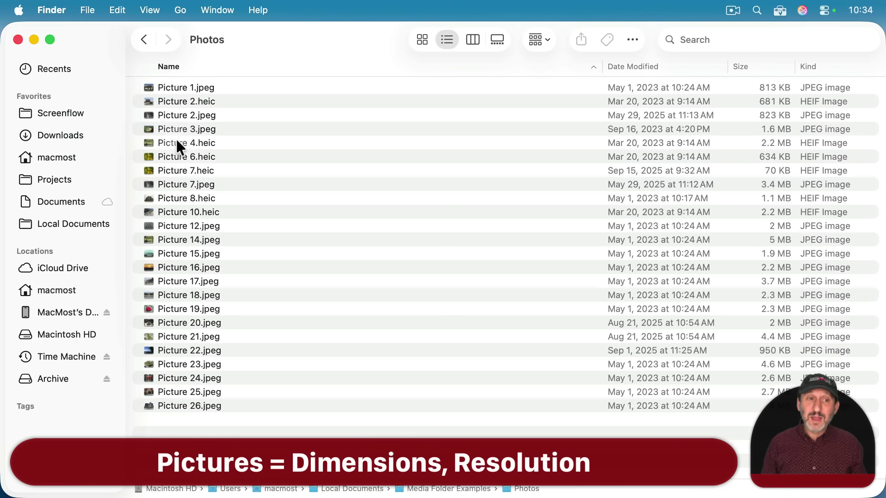
pyautogui.rightClick(330, 66)
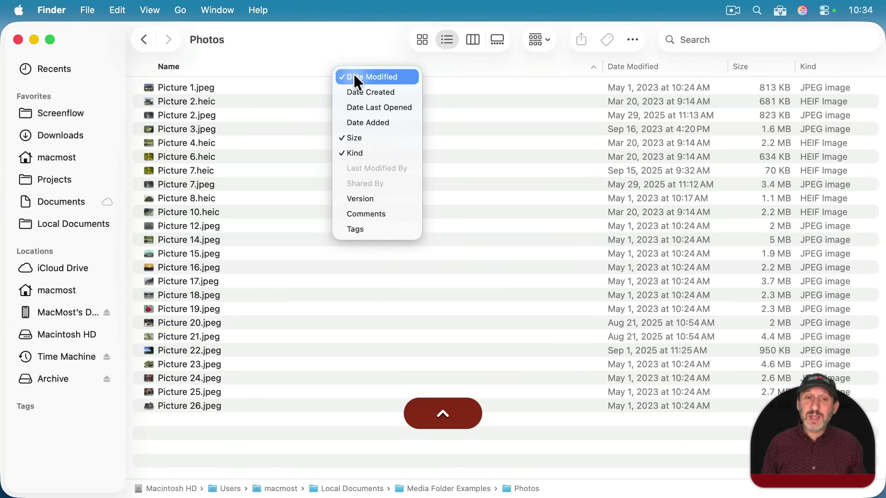
pyautogui.click(277, 117)
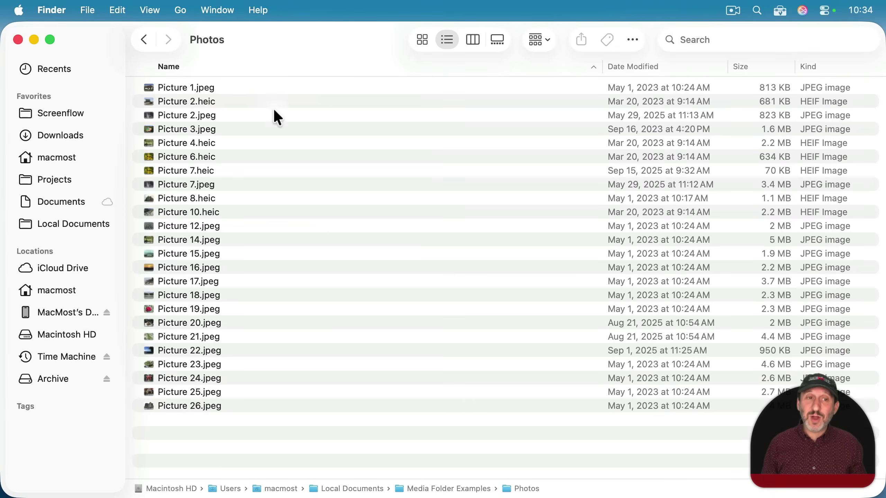
# Step: Rename the Photos folder in Media Folder Examples as Pictures and open it
pyautogui.press('super+Up')
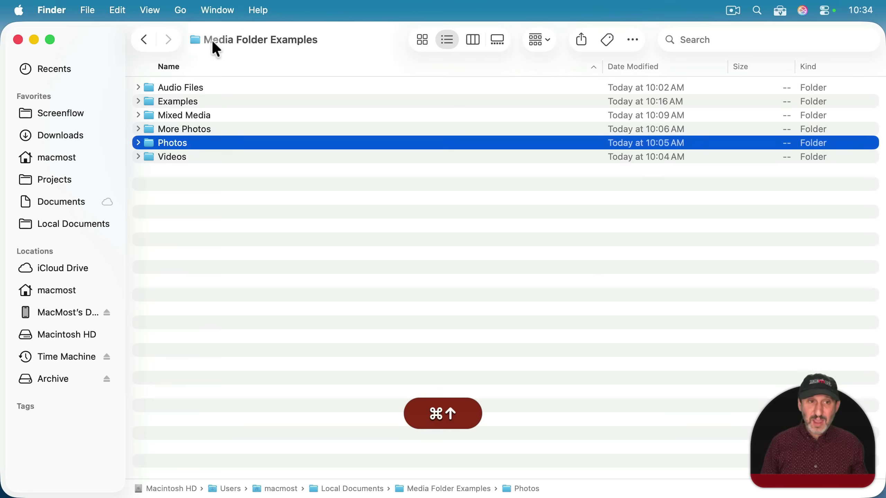
pyautogui.write('Pictures')
pyautogui.press('Return')
pyautogui.doubleClick(175, 143)
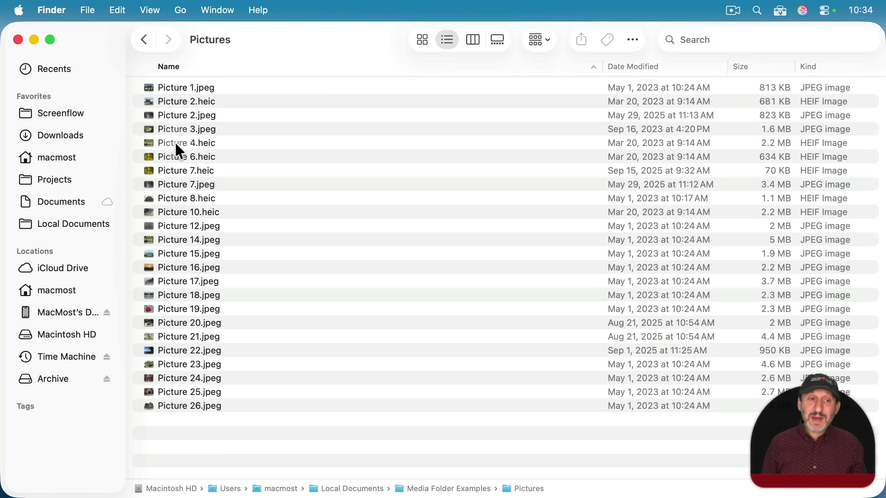
# Step: Show the Dimensions column in this Pictures folder and sort the images by it, first ascending and finally descending
pyautogui.keyDown('ctrl'); pyautogui.click(357, 70); pyautogui.keyUp('ctrl')
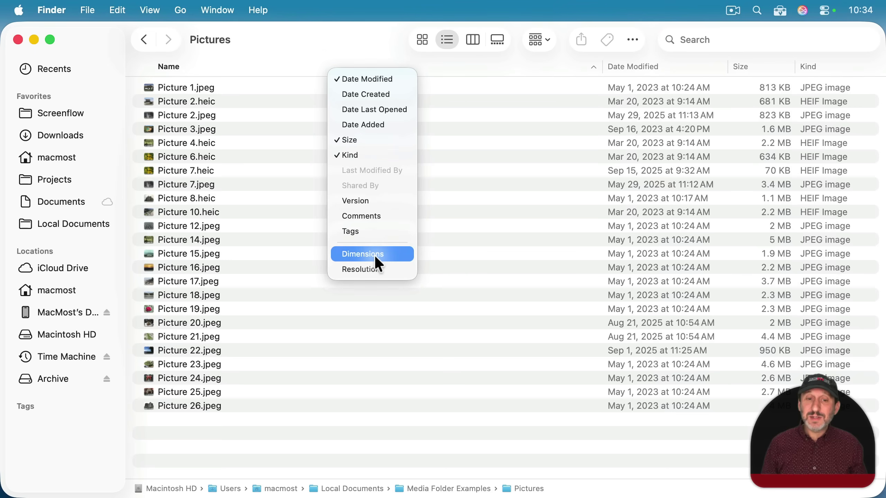
pyautogui.click(376, 256)
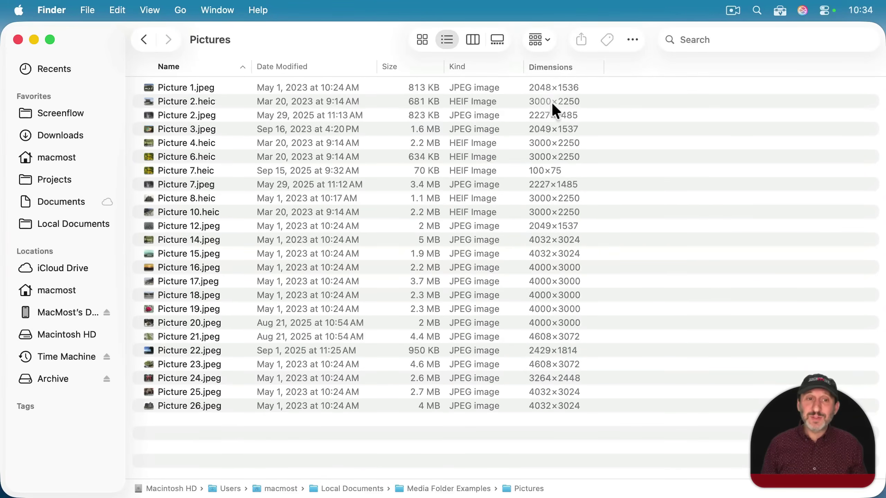
pyautogui.click(554, 69)
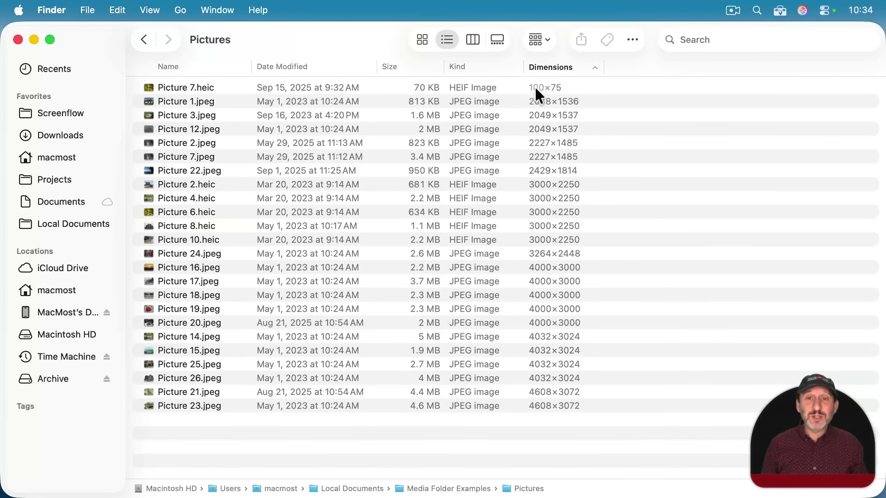
pyautogui.click(575, 67)
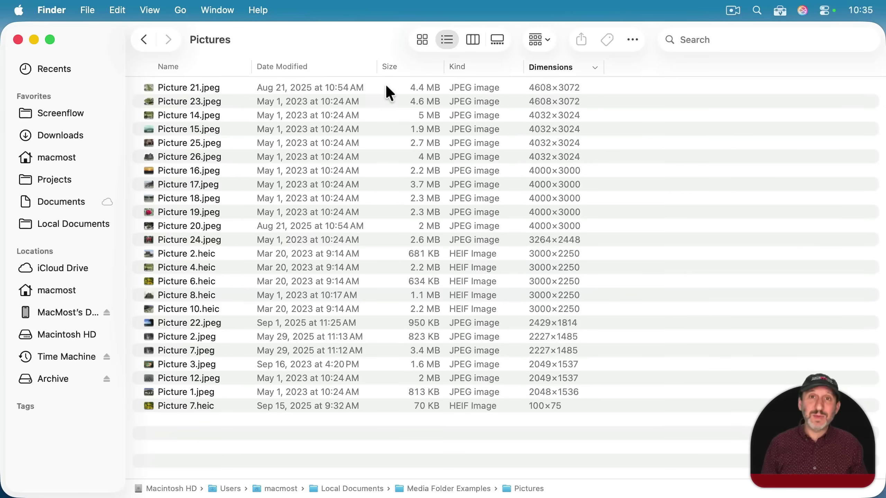
# Step: Show the Resolution column and check the resolution entry of Picture 2.jpeg
pyautogui.rightClick(335, 67)
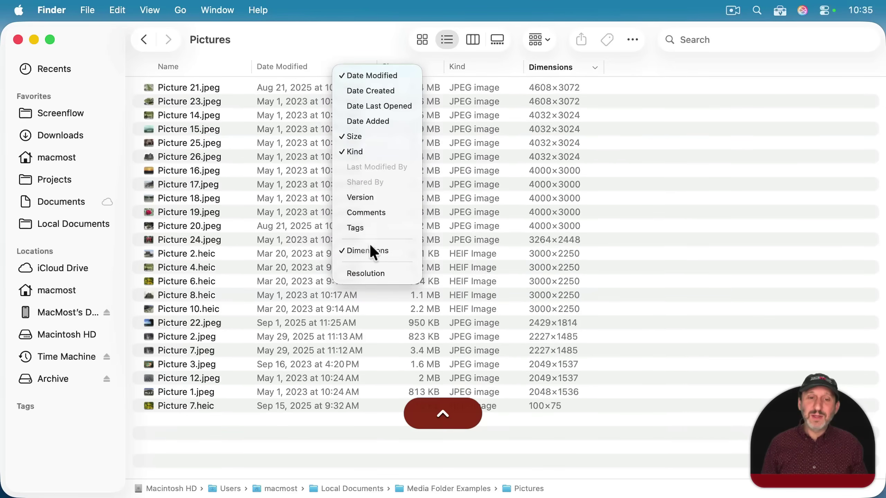
pyautogui.click(372, 276)
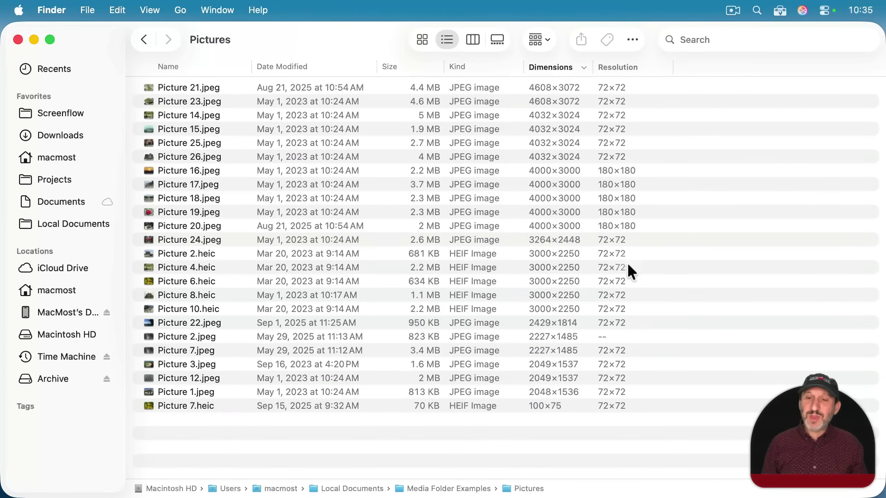
pyautogui.click(603, 336)
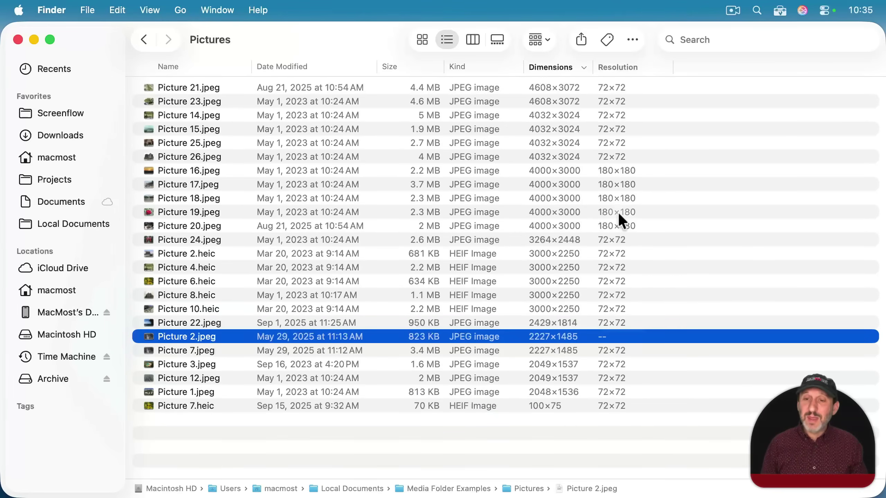
# Step: Sort the images by Resolution in ascending and descending order, and return to sorting by Name
pyautogui.click(632, 69)
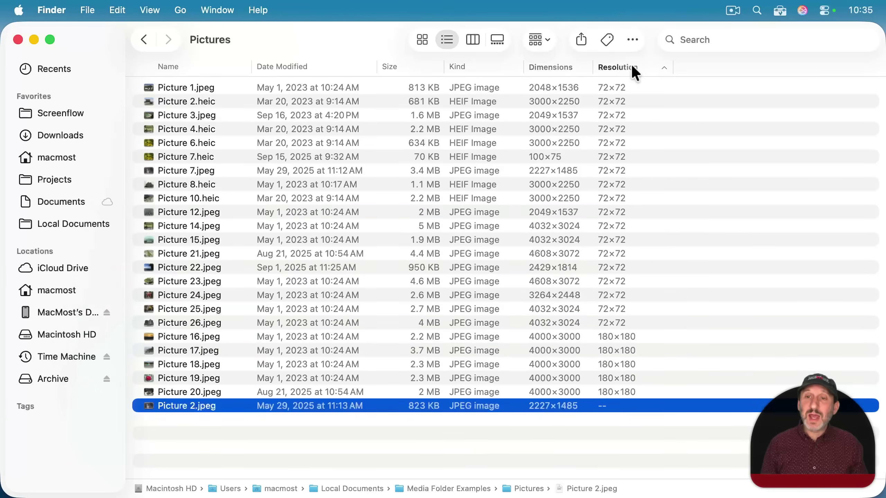
pyautogui.click(632, 68)
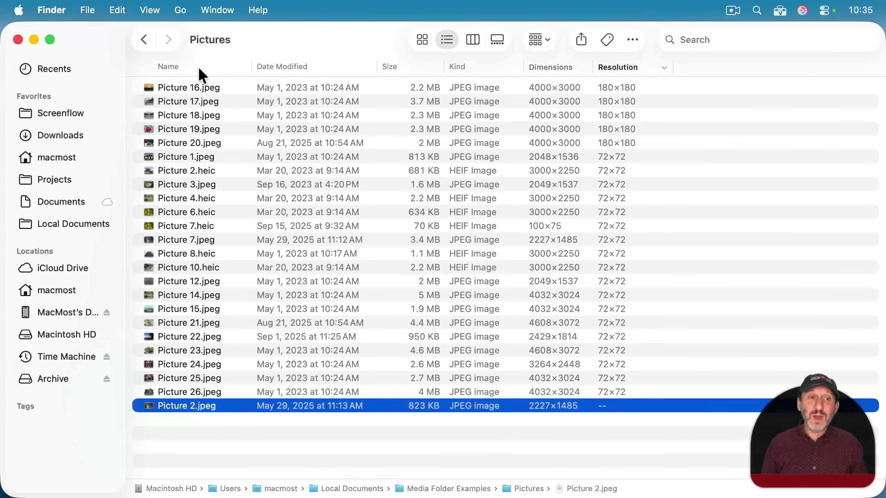
pyautogui.click(173, 66)
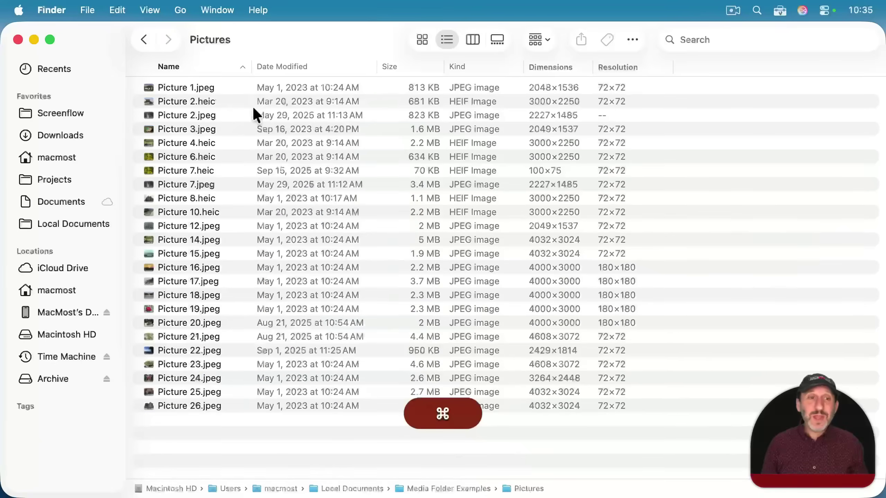
# Step: Go up to Media Folder Examples and rename the Pictures folder as Photos
pyautogui.keyDown('super'); pyautogui.click(211, 37); pyautogui.keyUp('super')
pyautogui.click(215, 58)
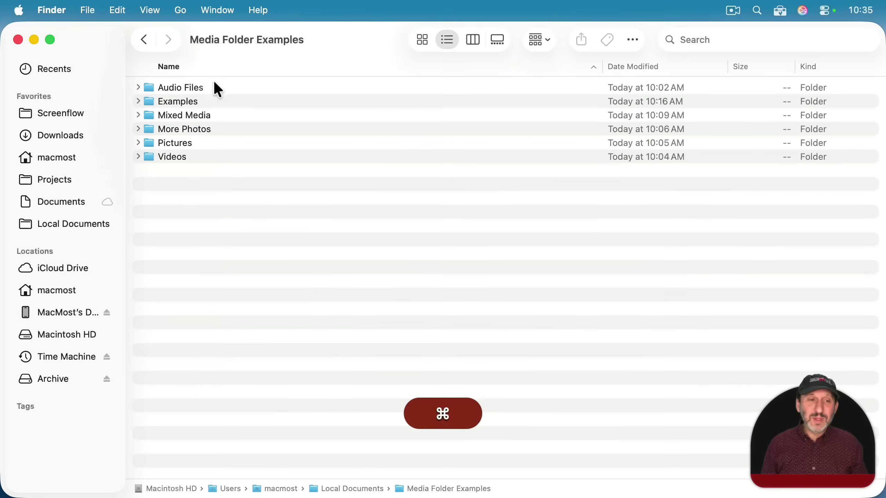
pyautogui.click(165, 141)
pyautogui.press('Return')
pyautogui.write('Photos')
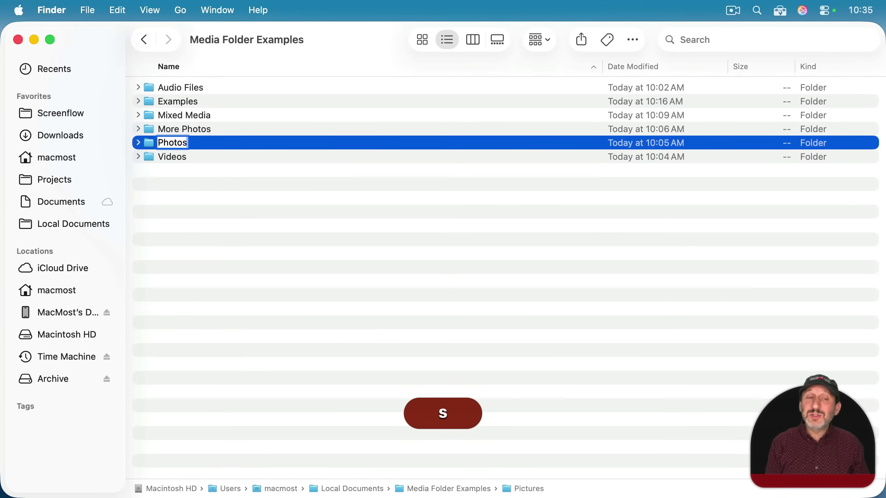
pyautogui.press('Return')
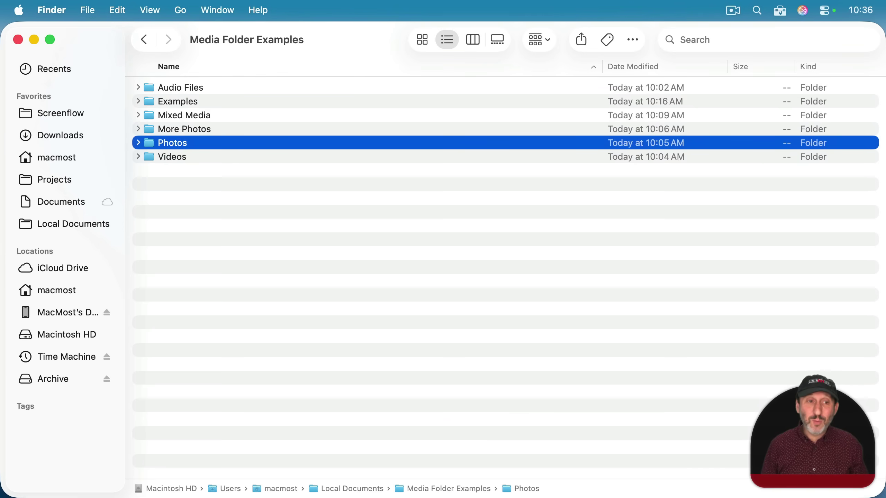
# Step: Open the renamed Photos folder and examine its displayed columns and the column choices offered
pyautogui.doubleClick(175, 144)
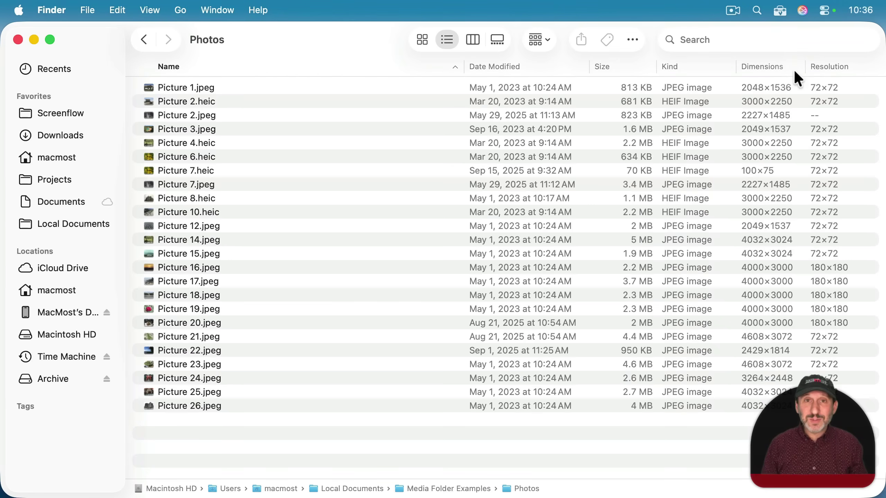
pyautogui.rightClick(341, 66)
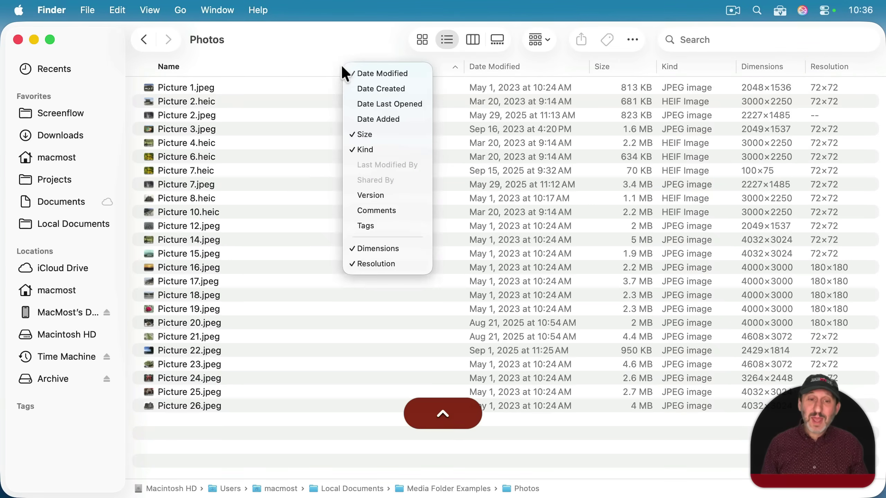
# Step: Hide the Dimensions and Resolution columns in the Photos folder and reopen the folder
pyautogui.click(384, 248)
pyautogui.rightClick(366, 68)
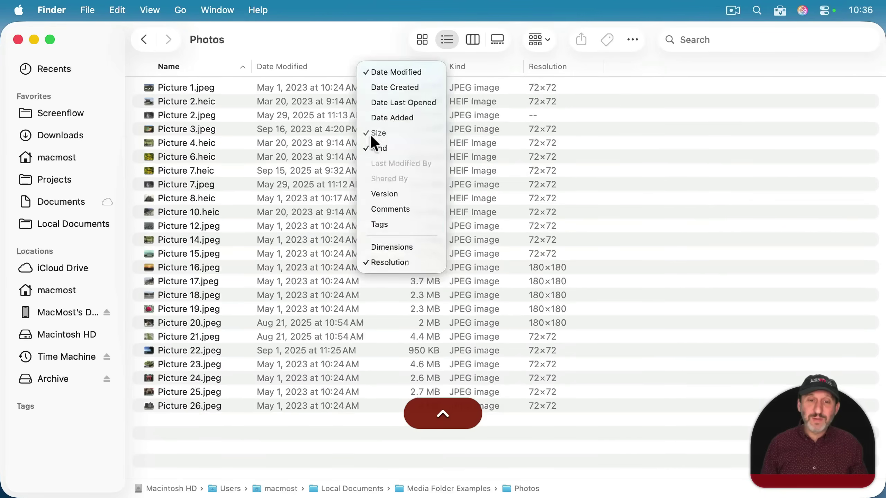
pyautogui.click(387, 262)
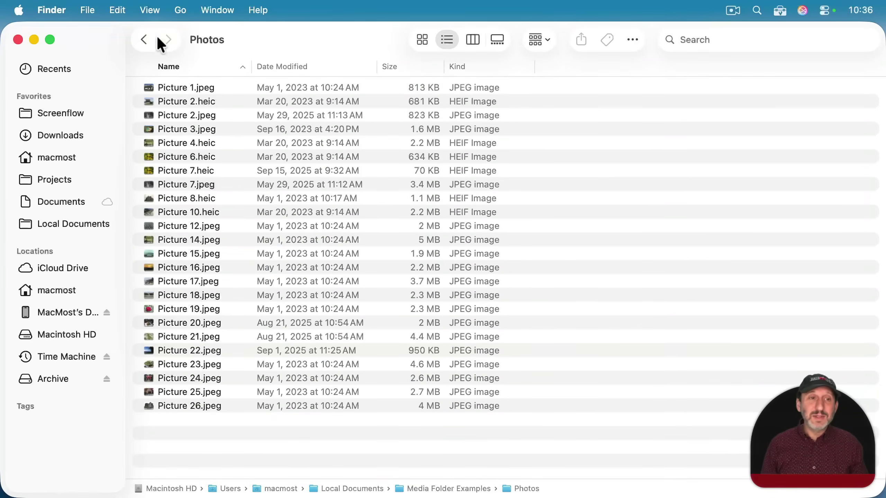
pyautogui.click(145, 40)
pyautogui.doubleClick(171, 143)
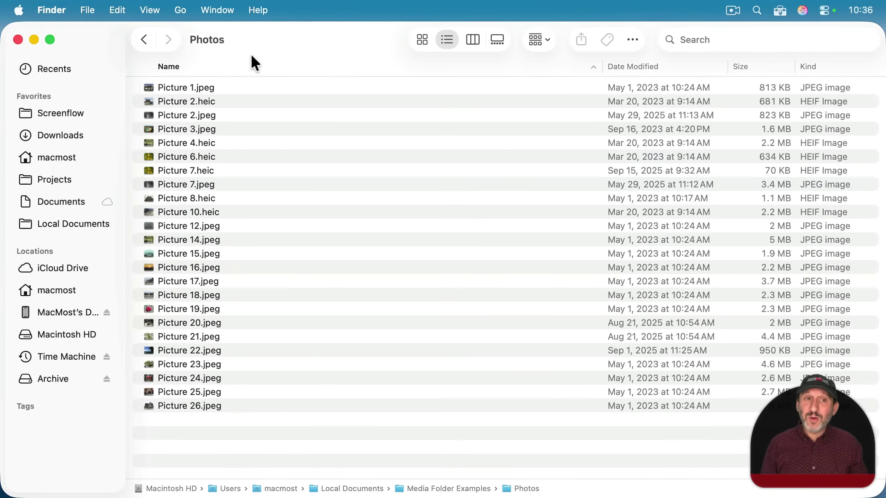
# Step: Check the column choices offered in Photos and show the Dimensions and Resolution columns again
pyautogui.rightClick(290, 70)
pyautogui.press('Escape')
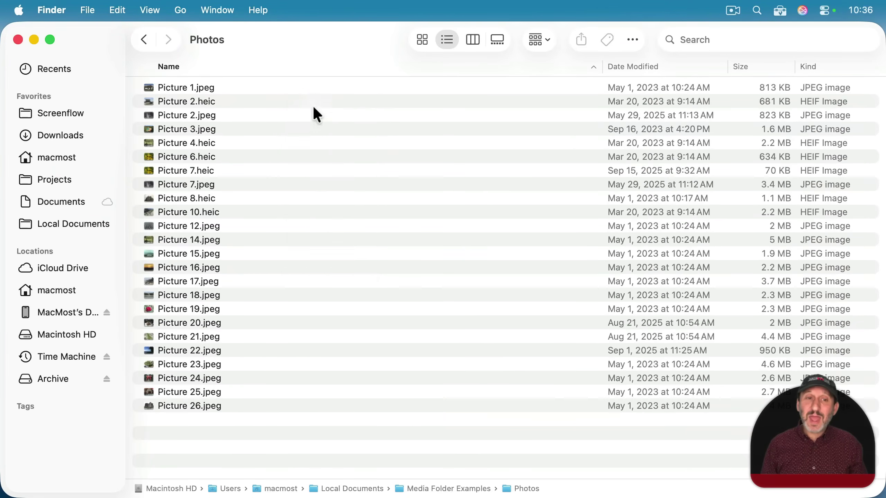
pyautogui.rightClick(298, 67)
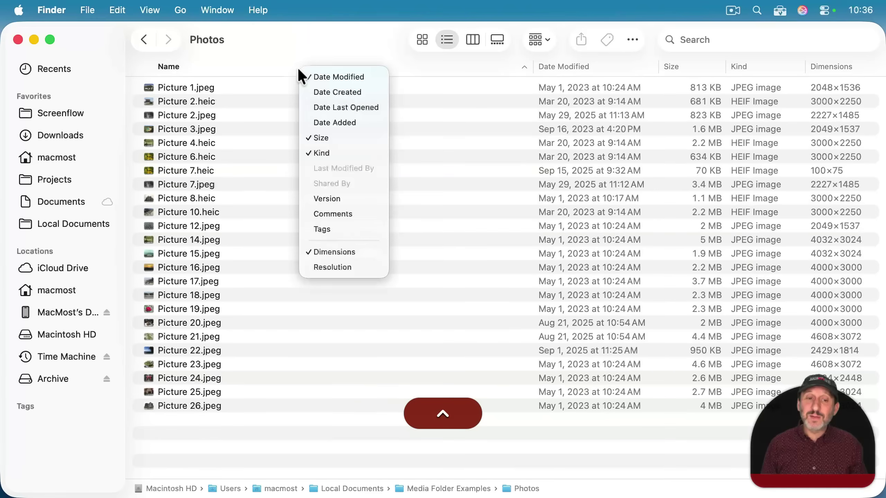
pyautogui.click(340, 267)
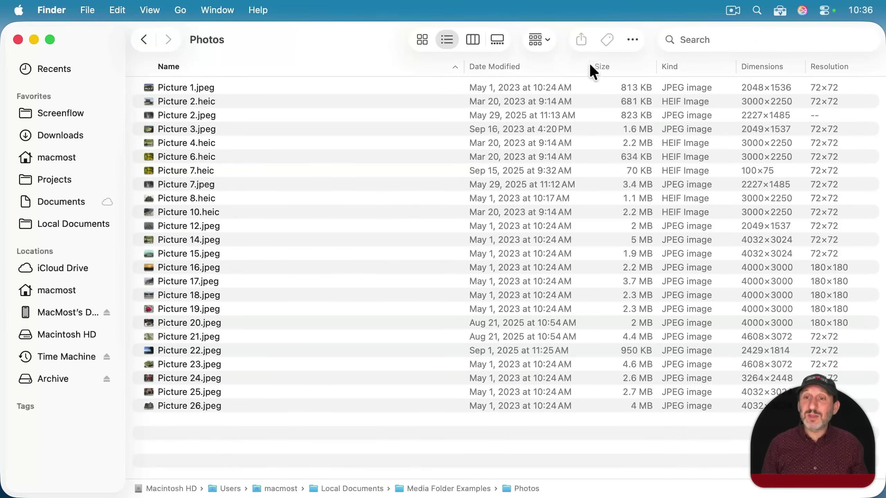
# Step: Go up to Media Folder Examples, open Audio Files and examine the column choices it offers
pyautogui.press('super+Up')
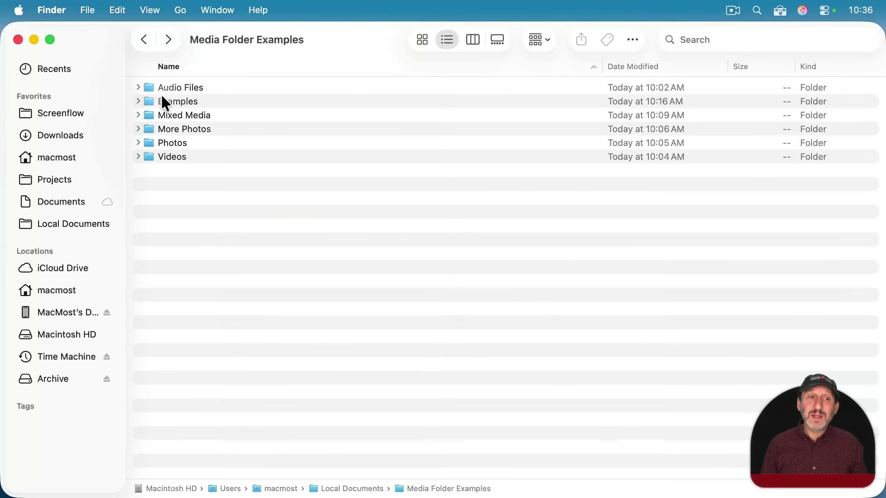
pyautogui.doubleClick(170, 86)
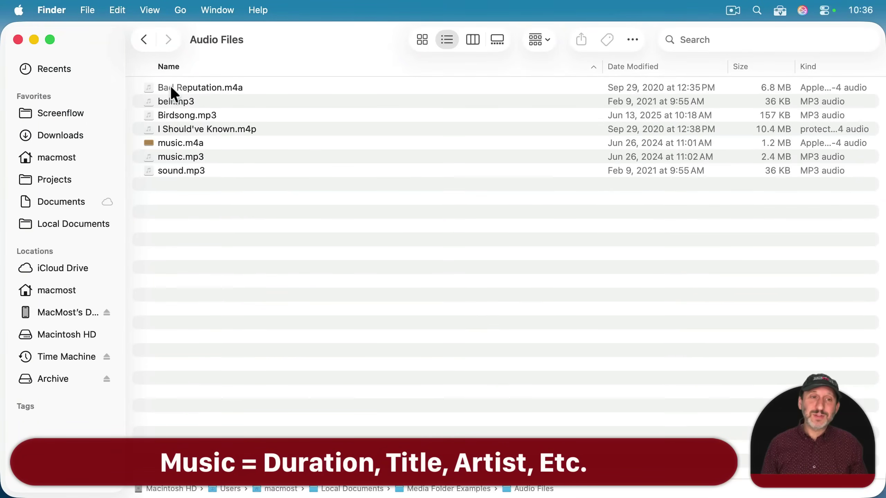
pyautogui.rightClick(335, 67)
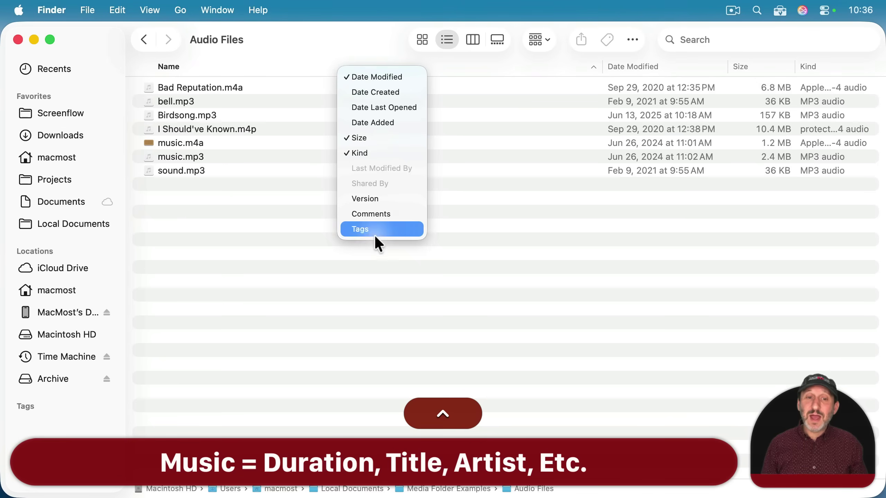
pyautogui.click(299, 77)
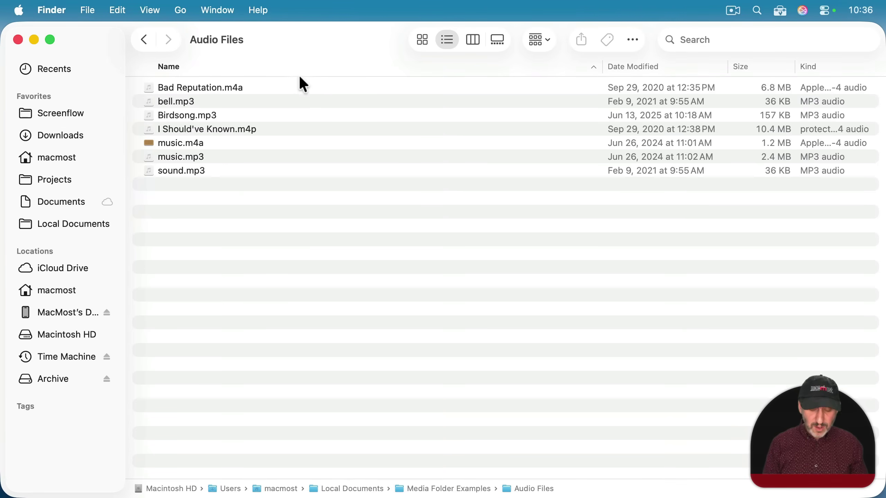
# Step: Return to Media Folder Examples and rename the Audio Files folder as Music
pyautogui.press('super+Up')
pyautogui.press('Return')
pyautogui.hotkey('shift', 'Return')
pyautogui.write('Music')
pyautogui.press('Return')
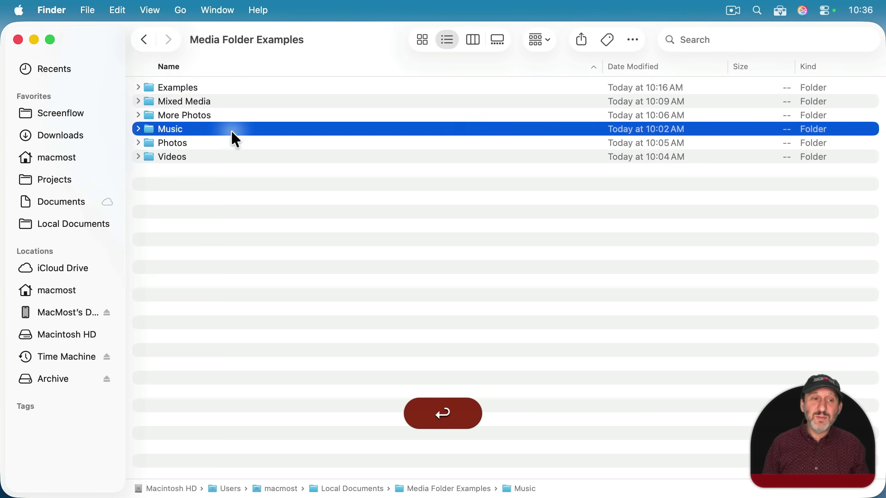
# Step: Open the Music folder and show its Duration and Title columns
pyautogui.doubleClick(171, 131)
pyautogui.keyDown('ctrl'); pyautogui.click(284, 67); pyautogui.keyUp('ctrl')
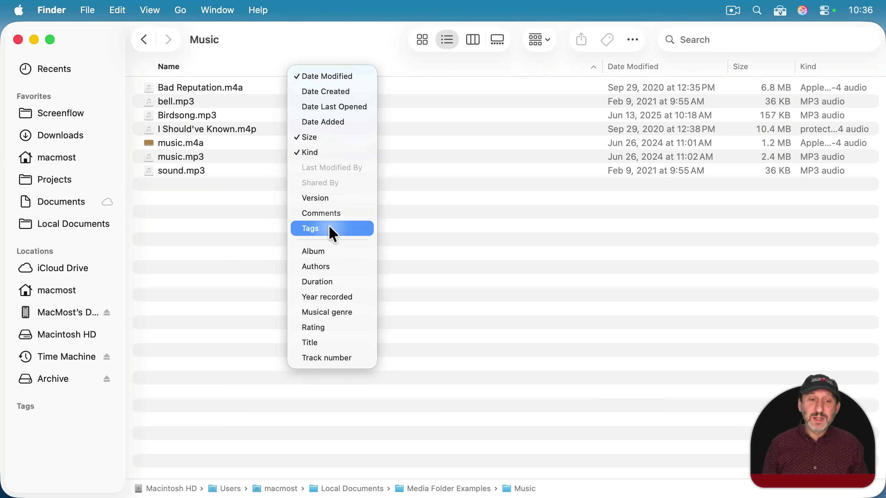
pyautogui.click(328, 279)
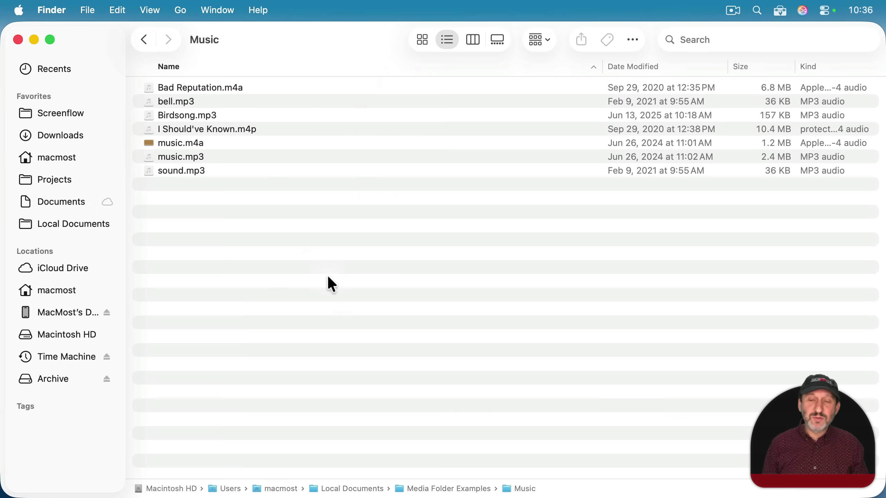
pyautogui.rightClick(302, 70)
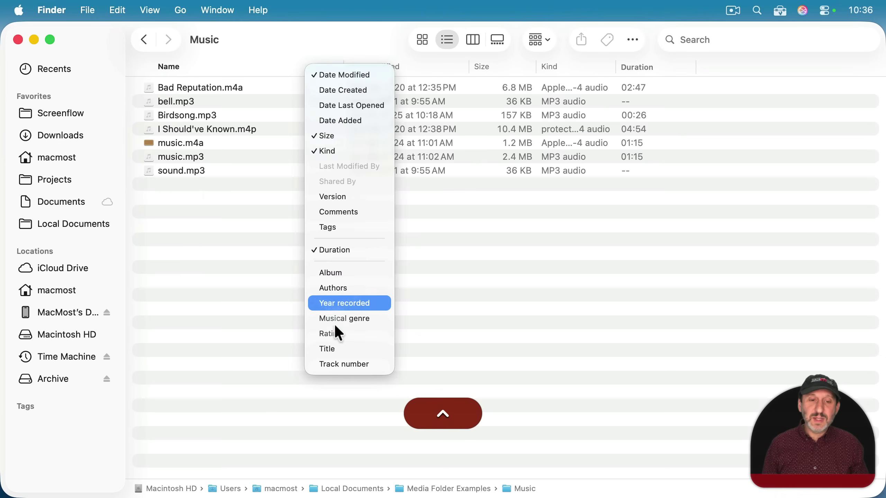
pyautogui.click(336, 346)
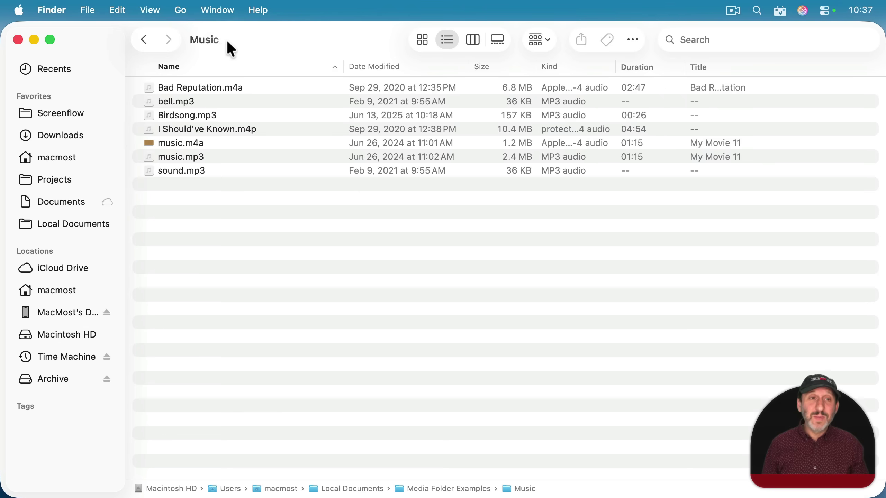
# Step: Go up to Media Folder Examples and rename the Music folder as Audio Files
pyautogui.press('super+Up')
pyautogui.press('Return')
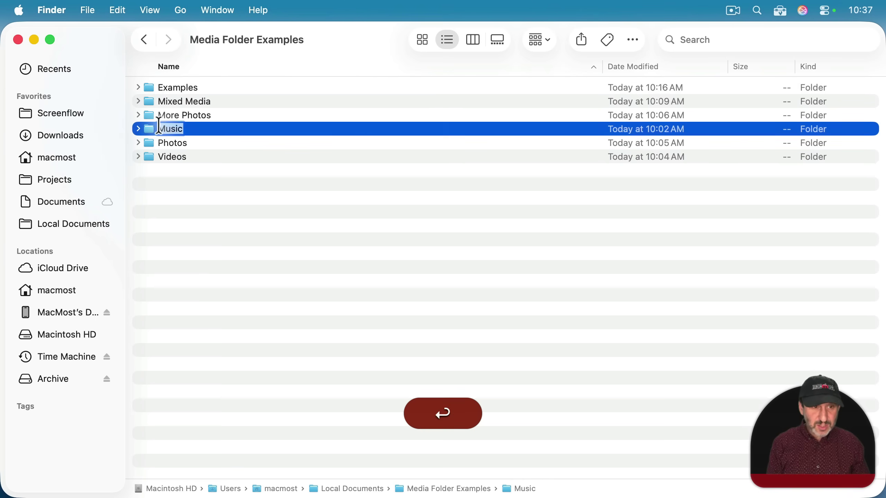
pyautogui.write('Audio Files')
pyautogui.press('Return')
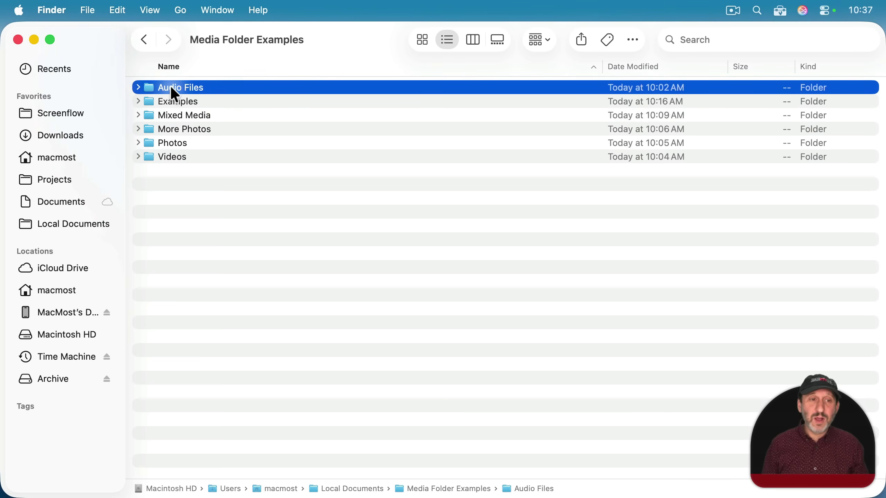
# Step: Open the Audio Files folder and examine its displayed columns and the column choices offered
pyautogui.press('super+Down')
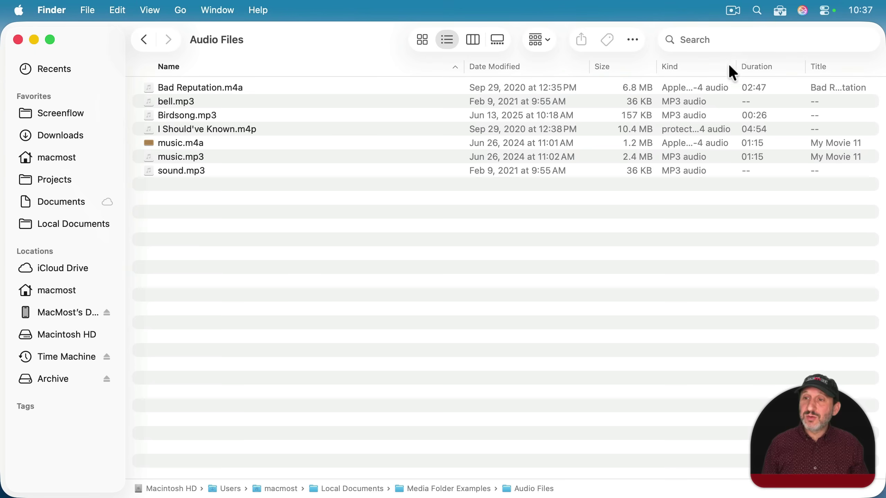
pyautogui.rightClick(394, 66)
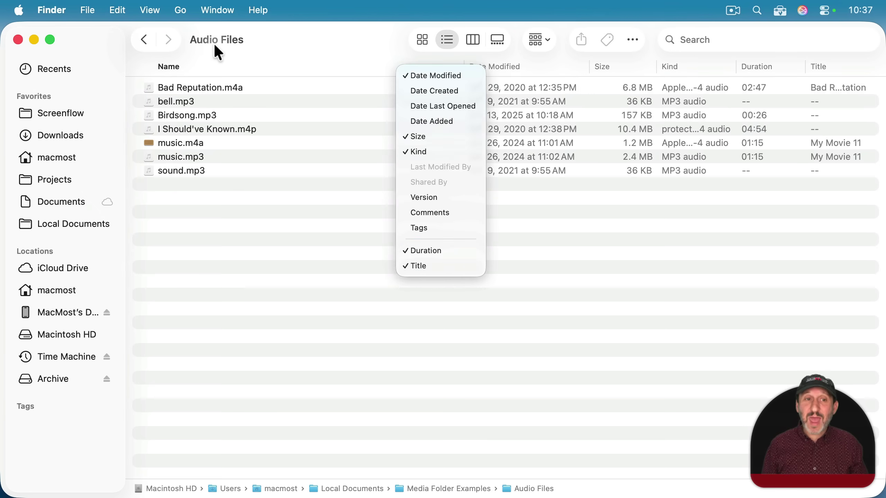
pyautogui.click(318, 94)
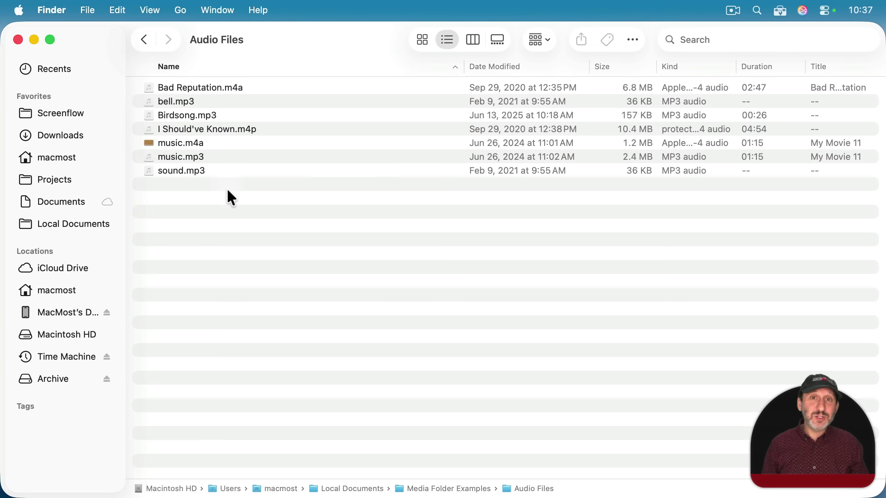
# Step: Sort the audio files by Duration in ascending and descending order
pyautogui.click(760, 69)
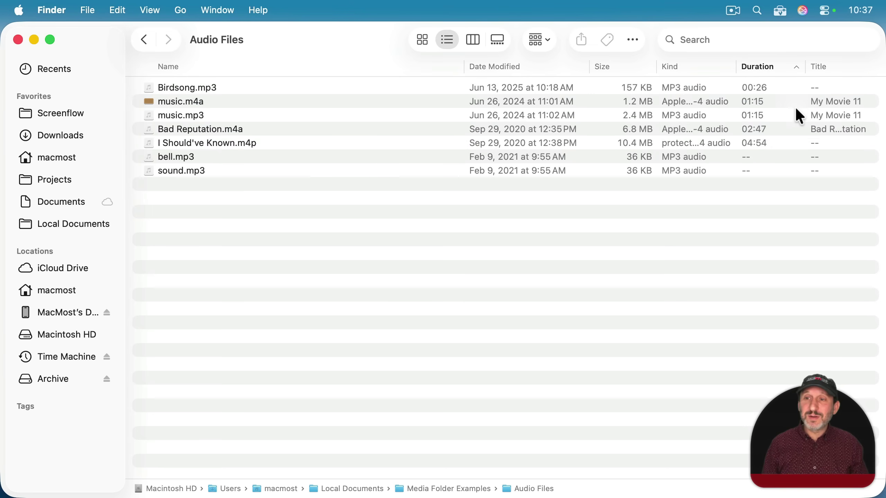
pyautogui.click(762, 66)
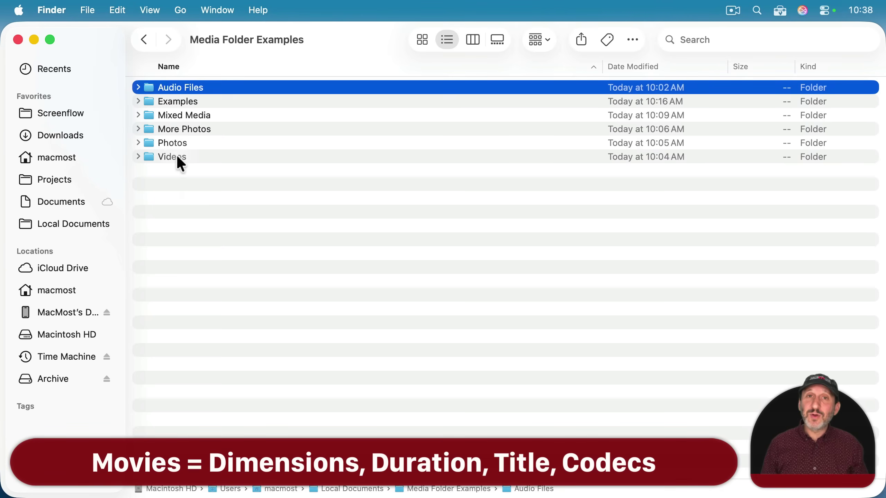
# Step: Open the Videos folder in Media Folder Examples and examine the column choices it offers
pyautogui.click(177, 155)
pyautogui.doubleClick(177, 155)
pyautogui.rightClick(290, 69)
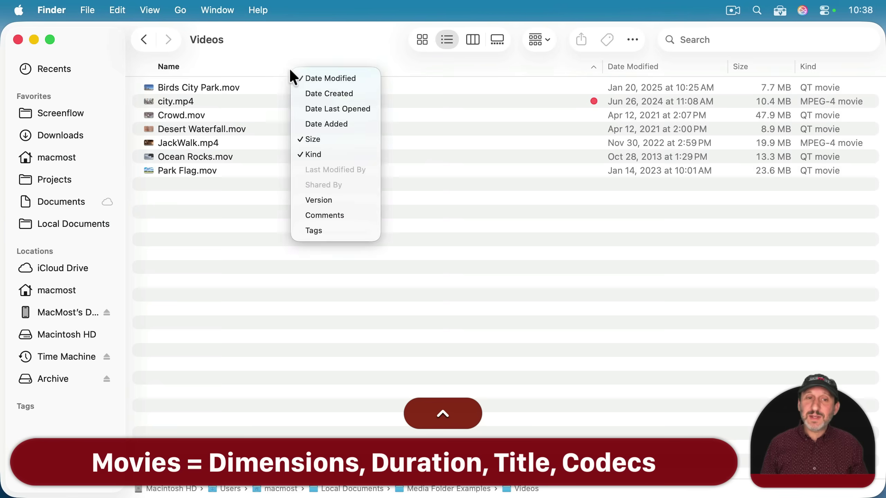
pyautogui.click(265, 206)
# Step: Return to Media Folder Examples and rename the Videos folder as Movies
pyautogui.press('super+Up')
pyautogui.press('Escape')
pyautogui.press('Return')
pyautogui.write('Movies')
pyautogui.press('Return')
# Step: Open the Movies folder and show its Duration and Codecs columns
pyautogui.press('super+Down')
pyautogui.keyDown('ctrl'); pyautogui.click(349, 70); pyautogui.keyUp('ctrl')
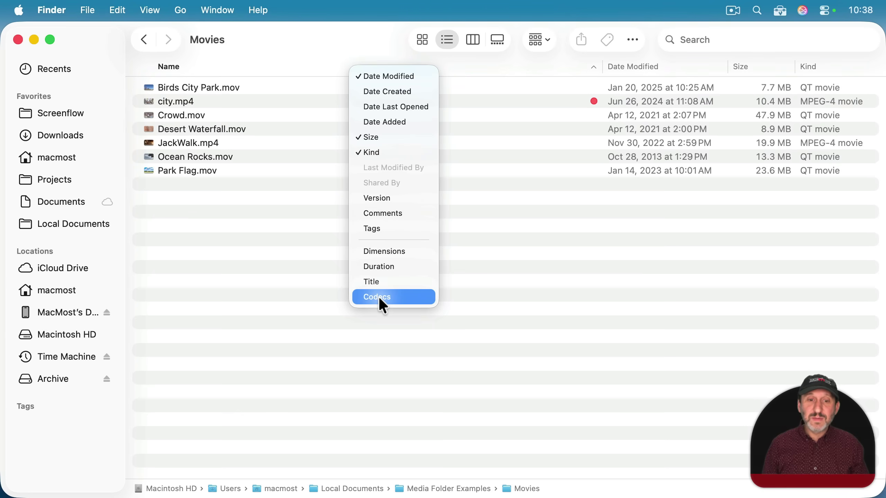
pyautogui.click(383, 265)
pyautogui.rightClick(394, 72)
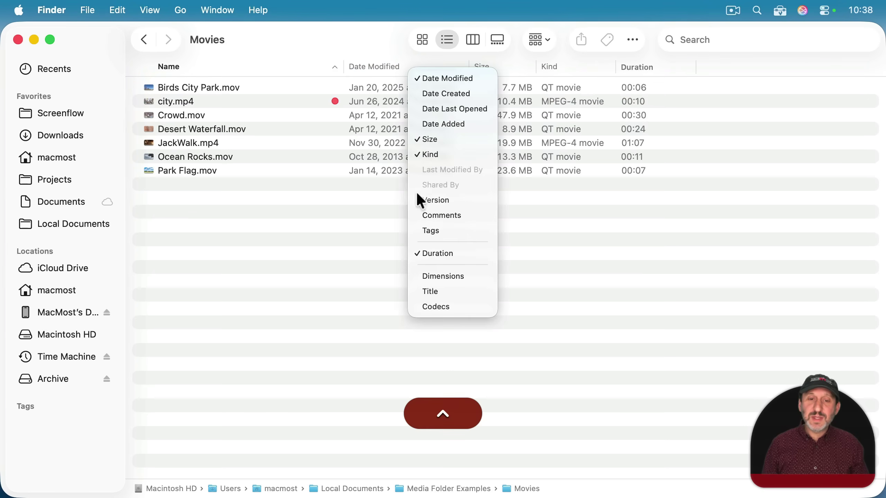
pyautogui.click(432, 302)
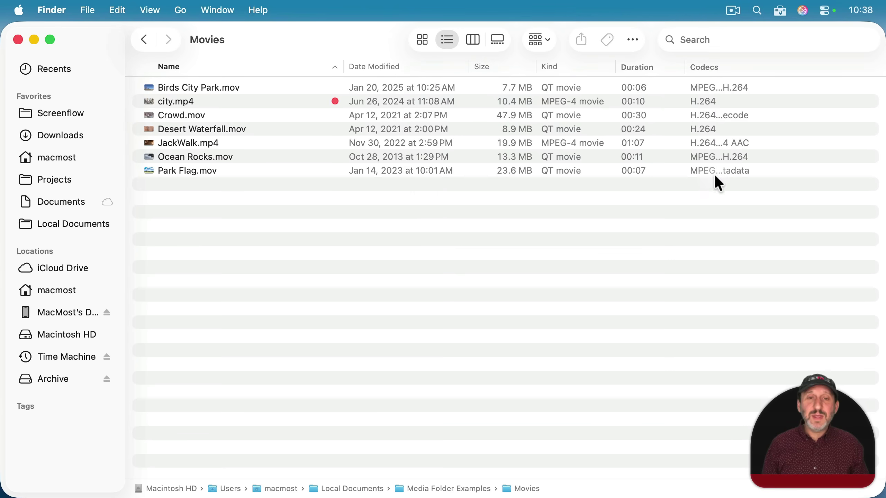
# Step: Go up to Media Folder Examples and rename the Movies folder as Videos
pyautogui.press('cmd+Up')
pyautogui.press('Return')
pyautogui.write('Videos')
pyautogui.press('Return')
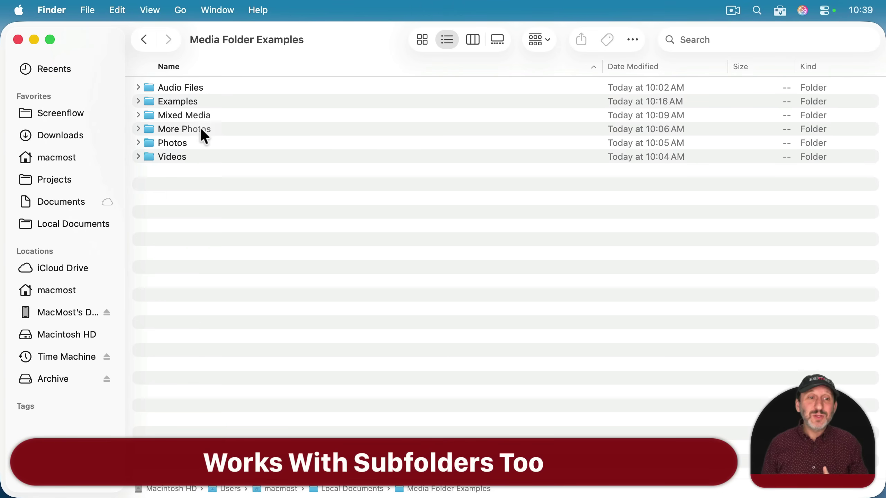
# Step: Open More Photos, look inside the Photos 1 subfolder and examine the column choices offered for More Photos
pyautogui.click(182, 130)
pyautogui.doubleClick(201, 127)
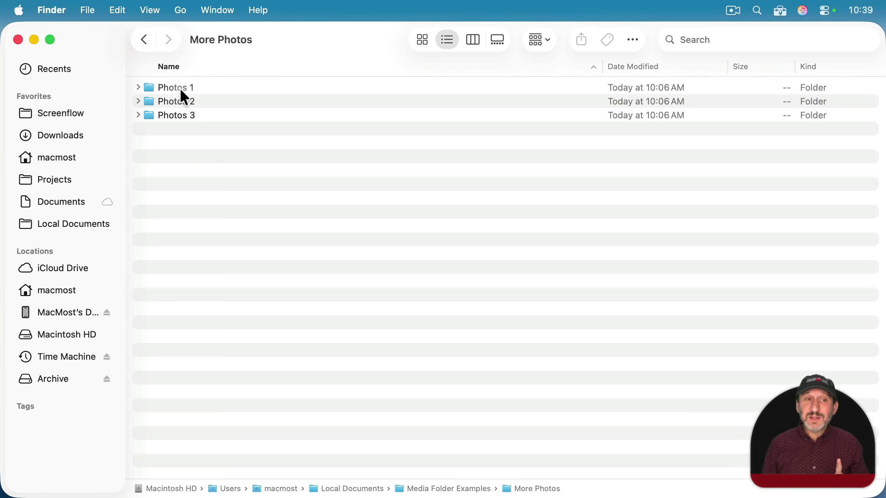
pyautogui.click(139, 86)
pyautogui.click(138, 87)
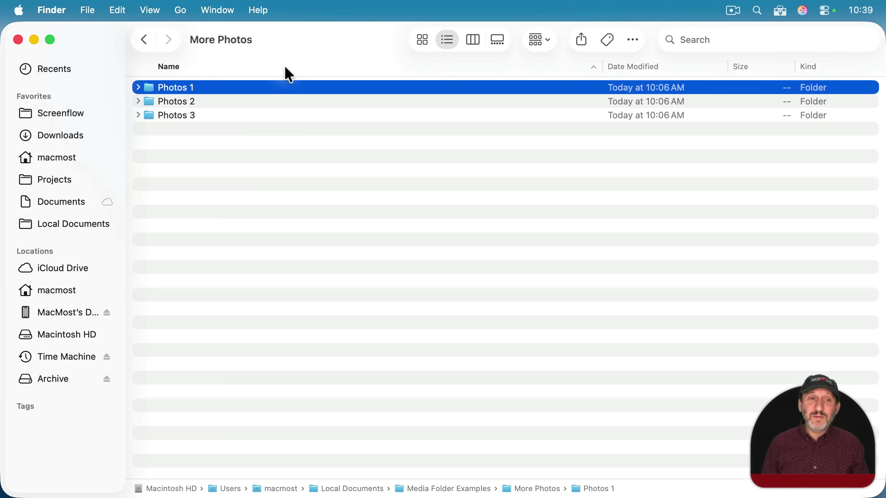
pyautogui.keyDown('ctrl'); pyautogui.click(309, 68); pyautogui.keyUp('ctrl')
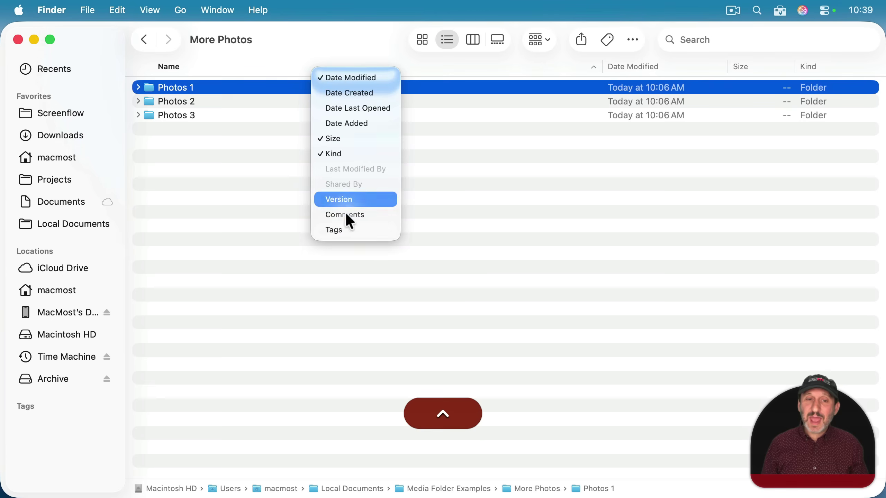
pyautogui.click(262, 131)
# Step: Go up to Media Folder Examples and rename the More Photos folder as Pictures
pyautogui.press('super+Up')
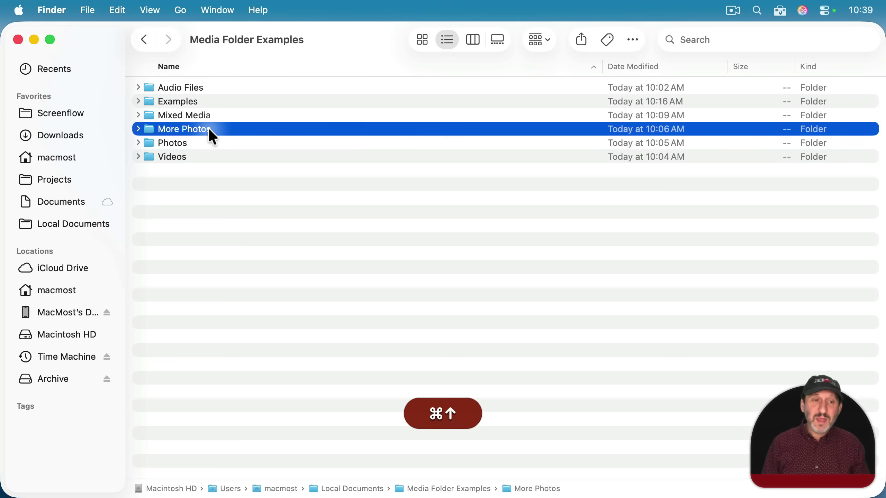
pyautogui.press('Return')
pyautogui.write('Pictures')
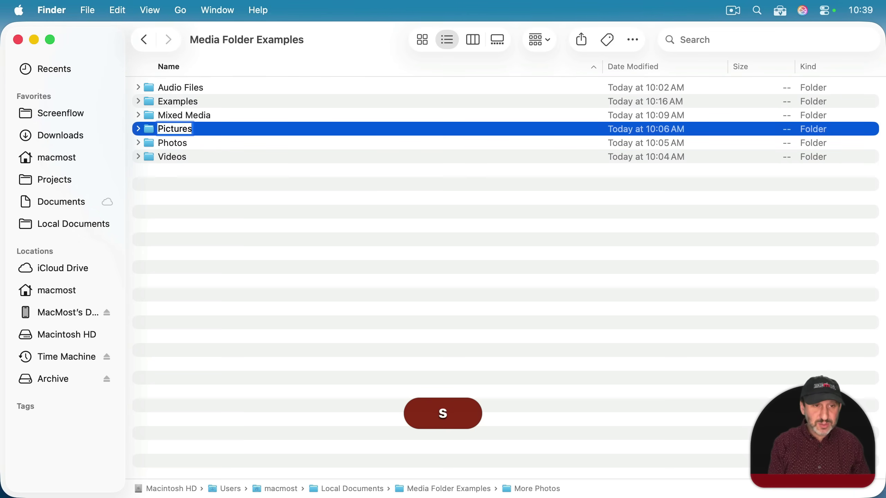
pyautogui.press('Return')
# Step: Open the Pictures folder and examine the column choices it offers for its list view
pyautogui.doubleClick(189, 138)
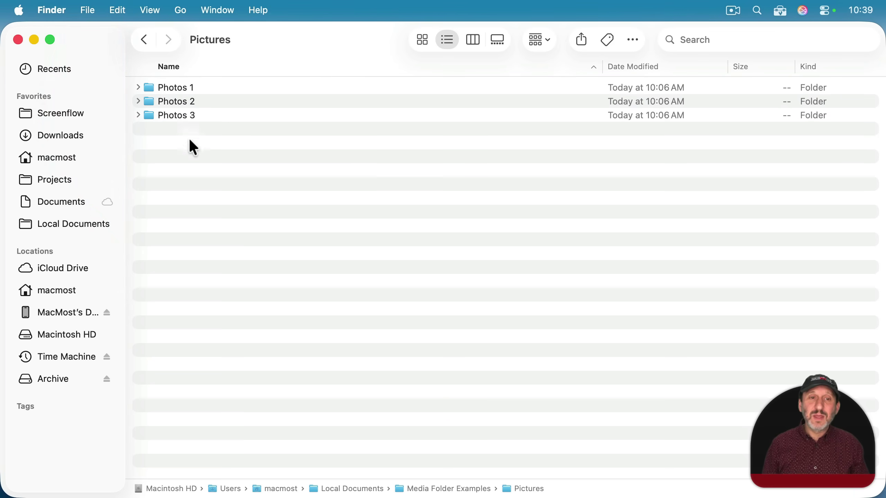
pyautogui.click(358, 70)
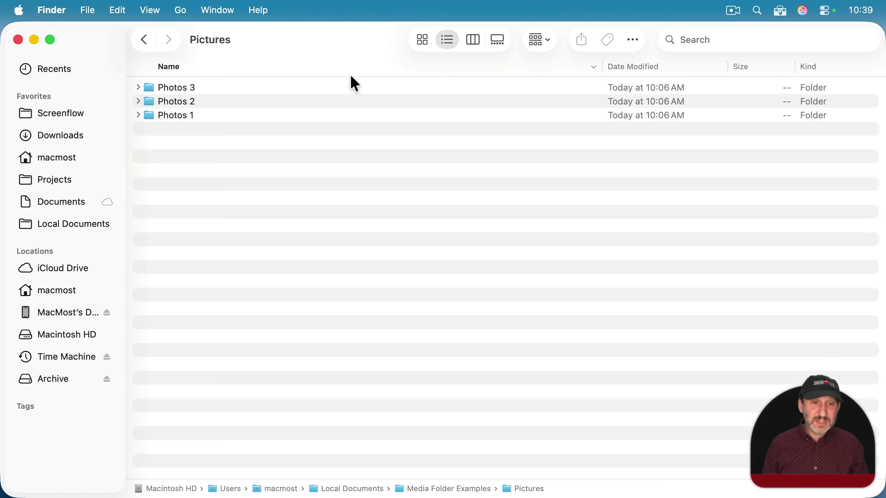
pyautogui.keyDown('ctrl'); pyautogui.click(385, 69); pyautogui.keyUp('ctrl')
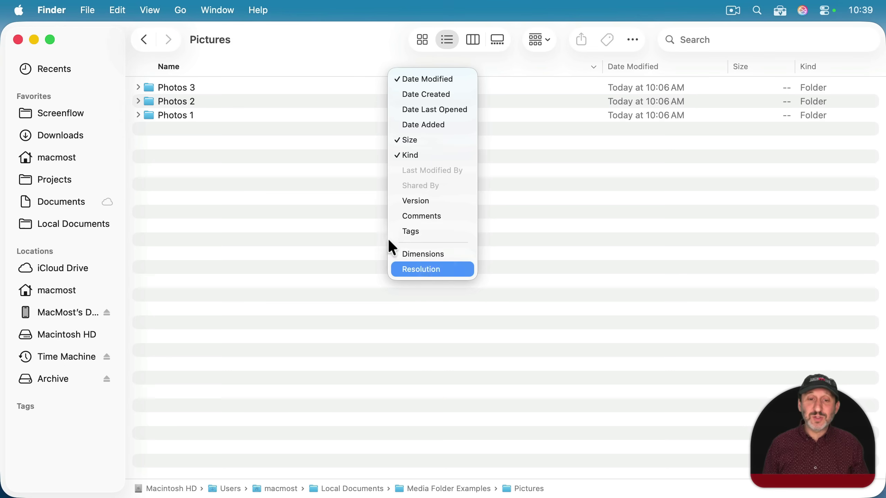
pyautogui.click(415, 267)
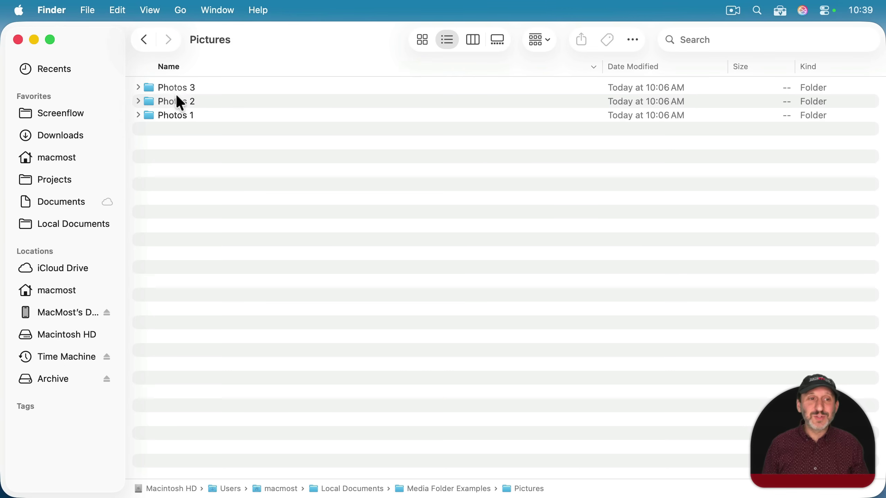
# Step: Open the Photos 1 subfolder inside Pictures and show its Dimensions column
pyautogui.doubleClick(174, 115)
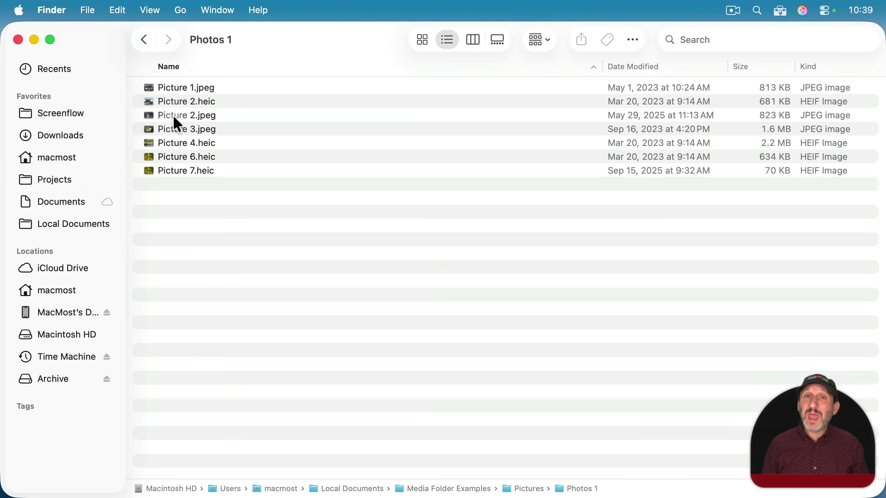
pyautogui.press('super')
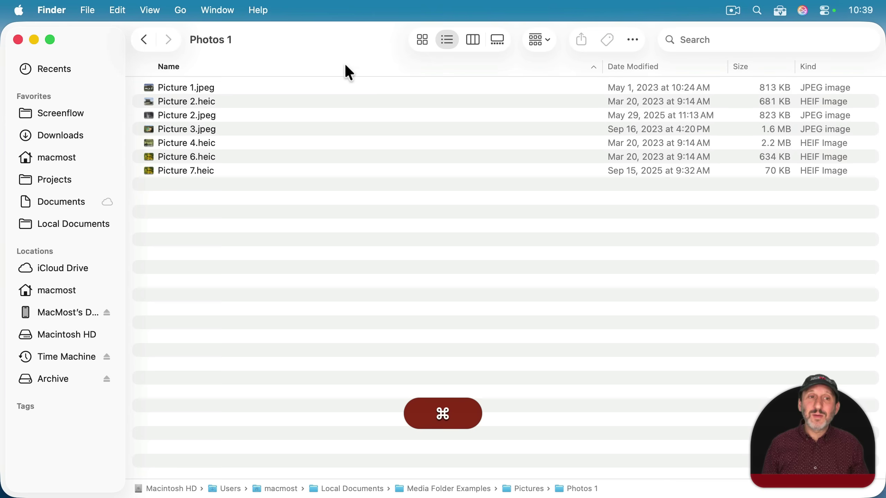
pyautogui.keyDown('super'); pyautogui.click(214, 39); pyautogui.keyUp('super')
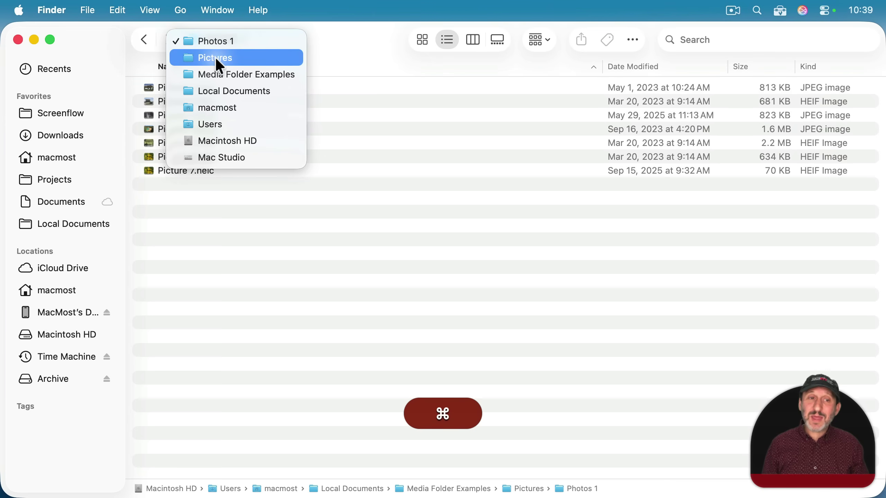
pyautogui.click(377, 74)
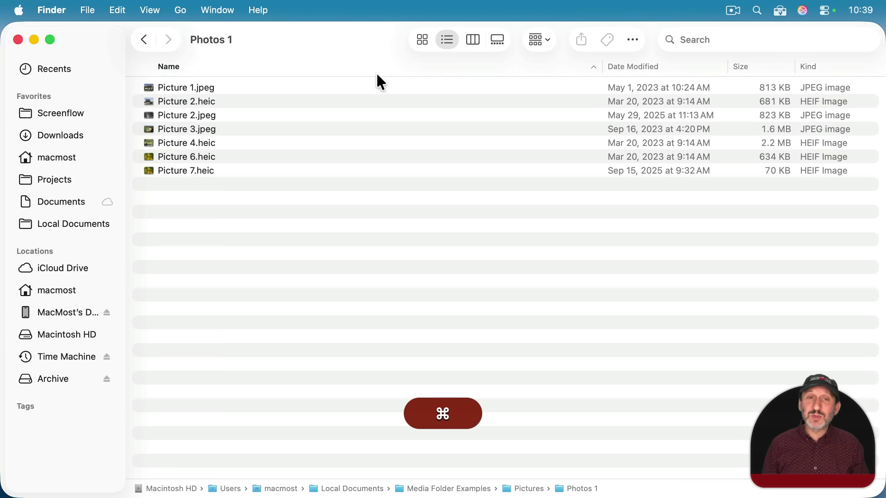
pyautogui.keyDown('ctrl'); pyautogui.click(276, 67); pyautogui.keyUp('ctrl')
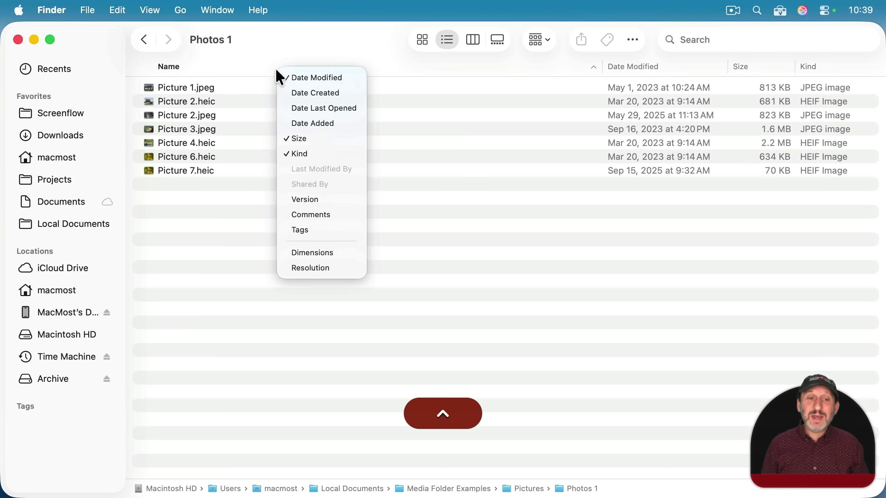
pyautogui.click(317, 251)
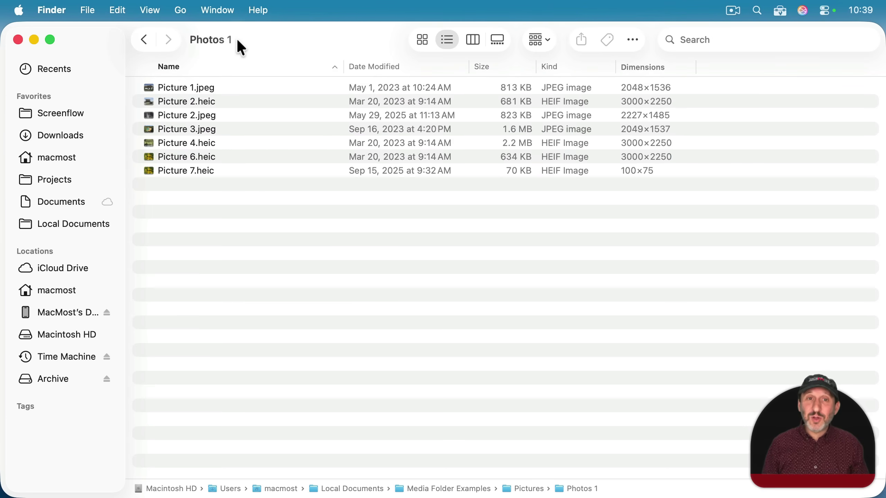
# Step: Go up to Media Folder Examples and rename the Pictures folder as More Photos
pyautogui.press('super+Up')
pyautogui.moveTo(231, 45)
pyautogui.press('super+Up')
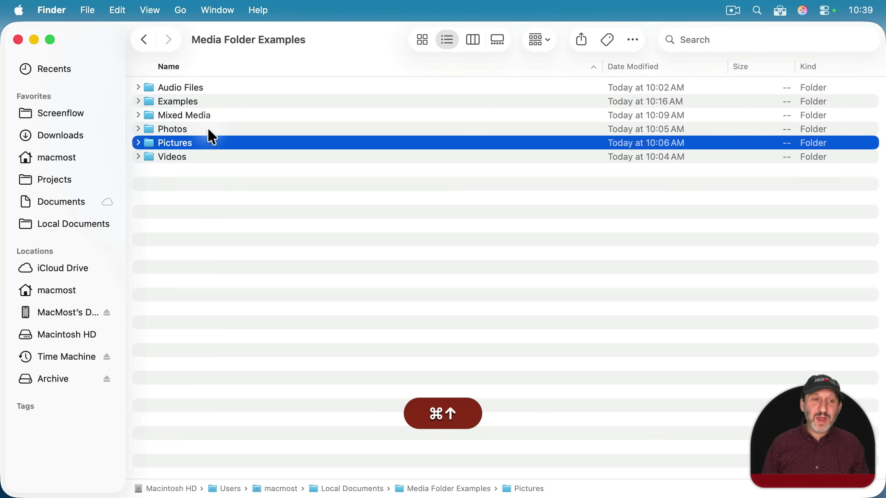
pyautogui.press('Return')
pyautogui.write('More')
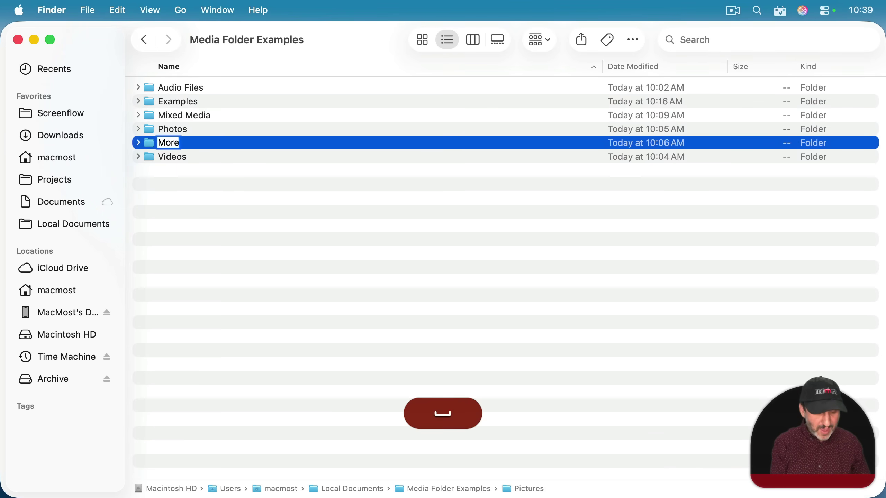
pyautogui.write(' Photos')
pyautogui.press('Return')
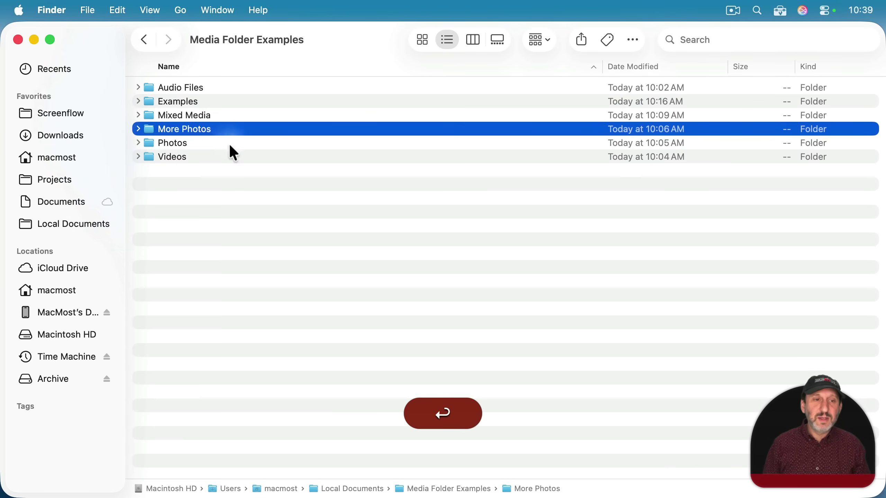
# Step: Look inside the Photos 1 subfolder of More Photos, and open the Mixed Media folder to view its files
pyautogui.doubleClick(206, 131)
pyautogui.doubleClick(185, 115)
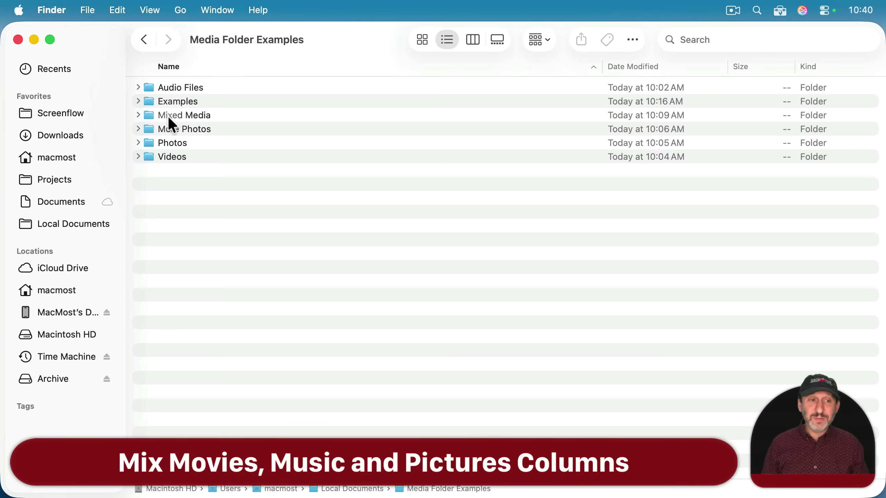
pyautogui.doubleClick(174, 116)
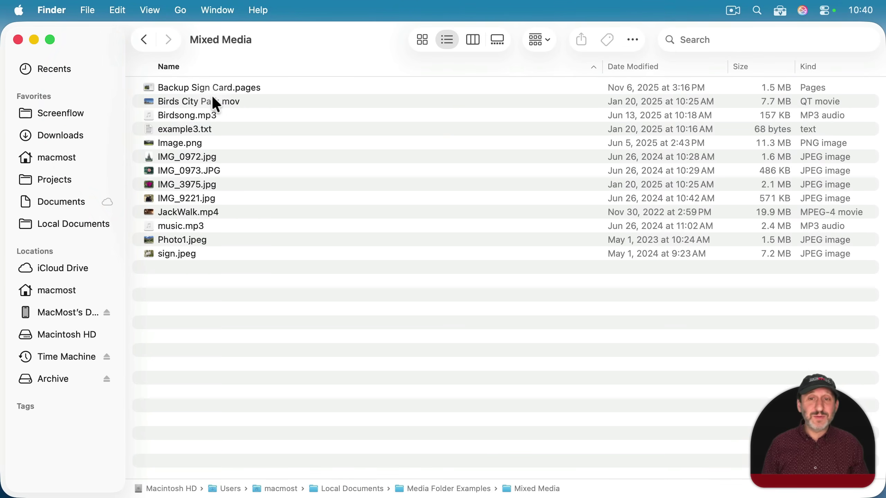
# Step: Go up to Media Folder Examples and rename the Mixed Media folder as Pictures
pyautogui.press('super+Up')
pyautogui.press('Return')
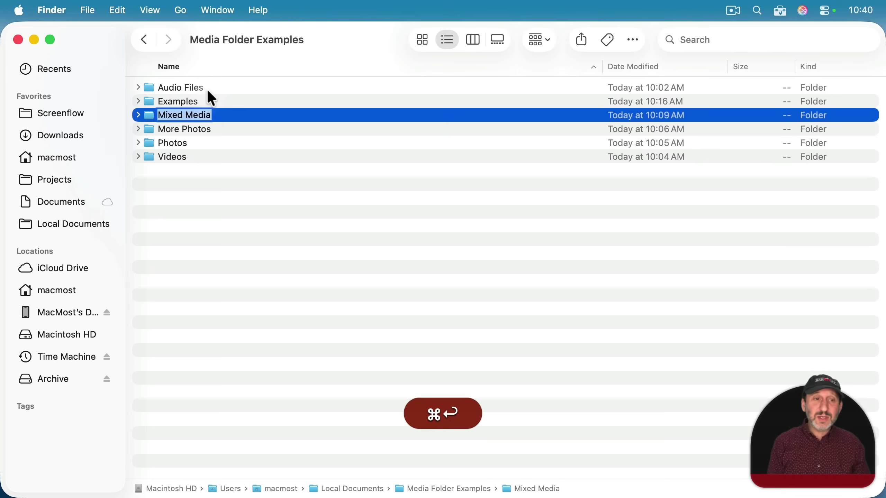
pyautogui.write('Pictures')
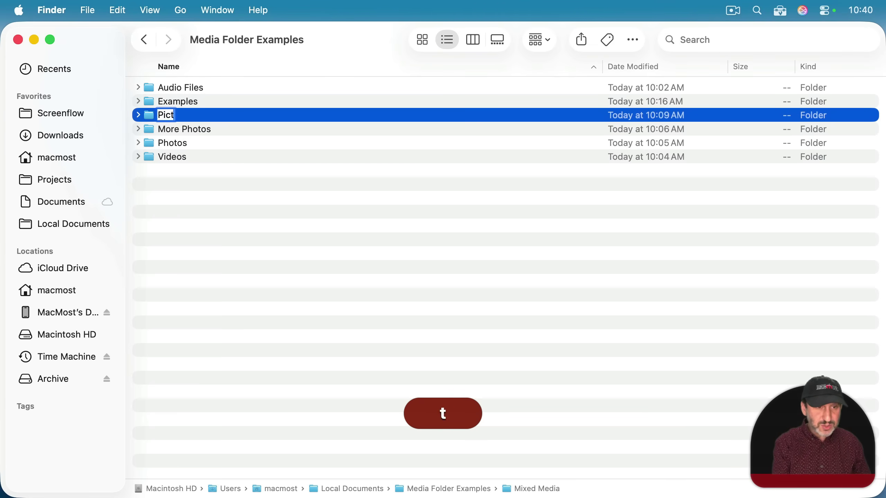
pyautogui.press('Return')
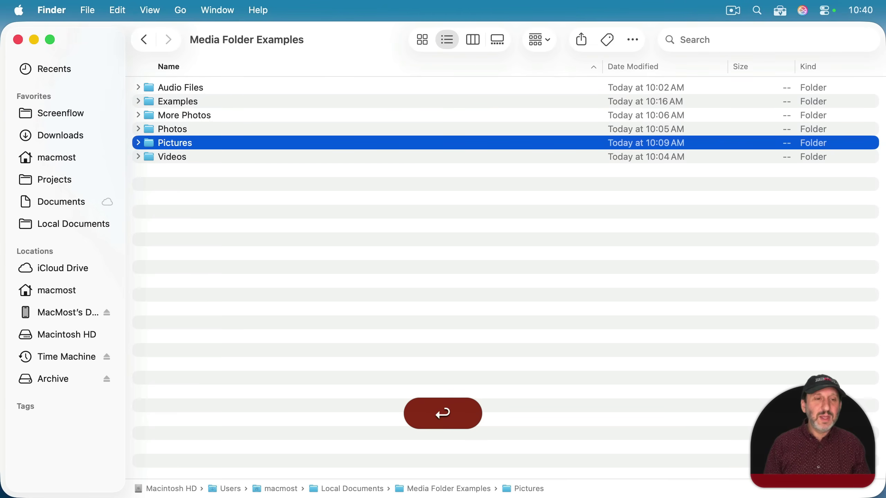
# Step: Show the Dimensions column in the renamed Pictures folder and check its entries for IMG_0973.JPG and Birds City Park.mov
pyautogui.doubleClick(182, 142)
pyautogui.rightClick(290, 68)
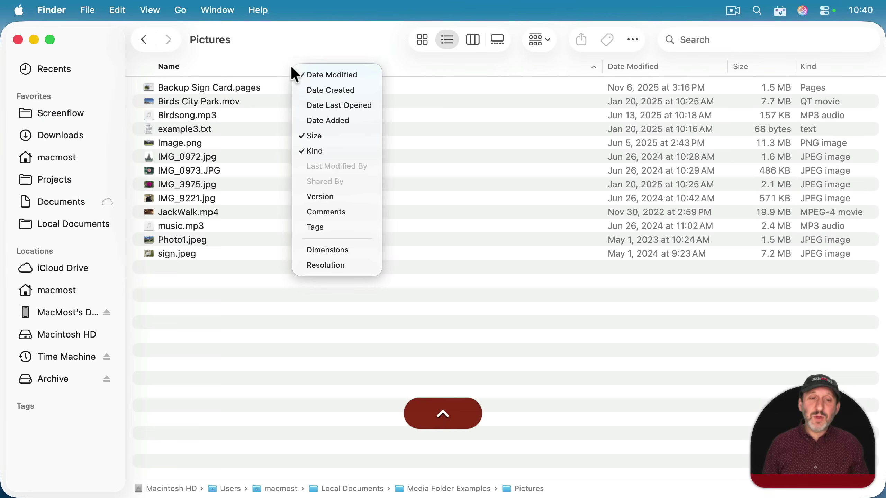
pyautogui.click(340, 250)
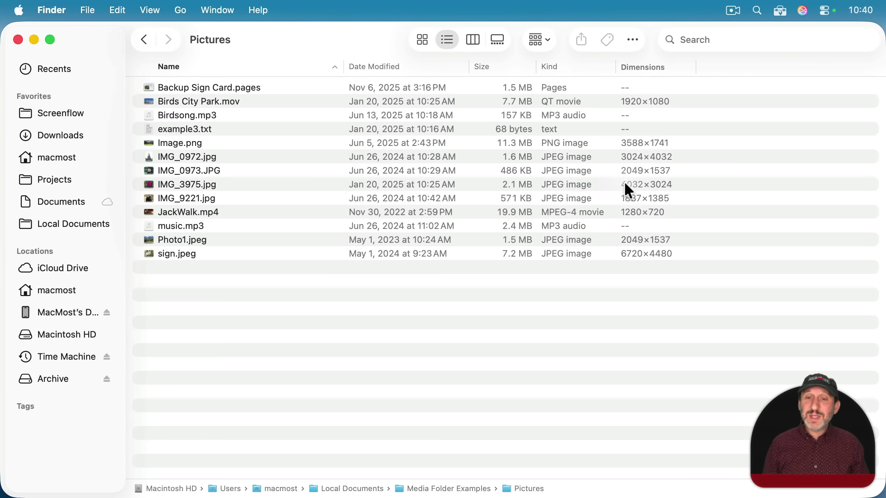
pyautogui.click(647, 171)
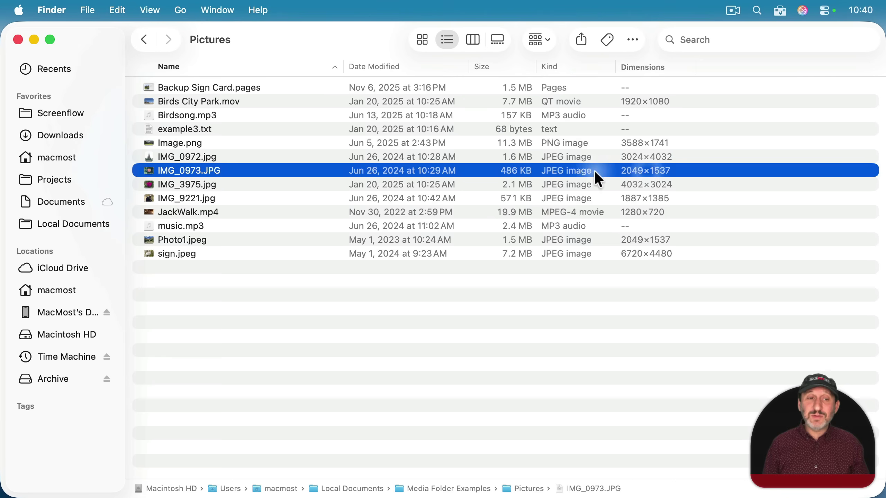
pyautogui.click(230, 101)
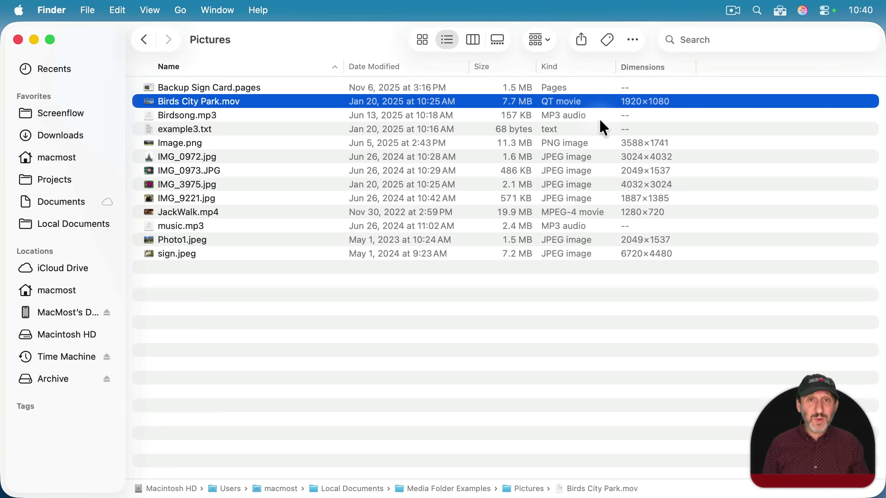
# Step: Go up to Media Folder Examples and rename the Pictures folder as Music
pyautogui.press('super+Up')
pyautogui.press('Return')
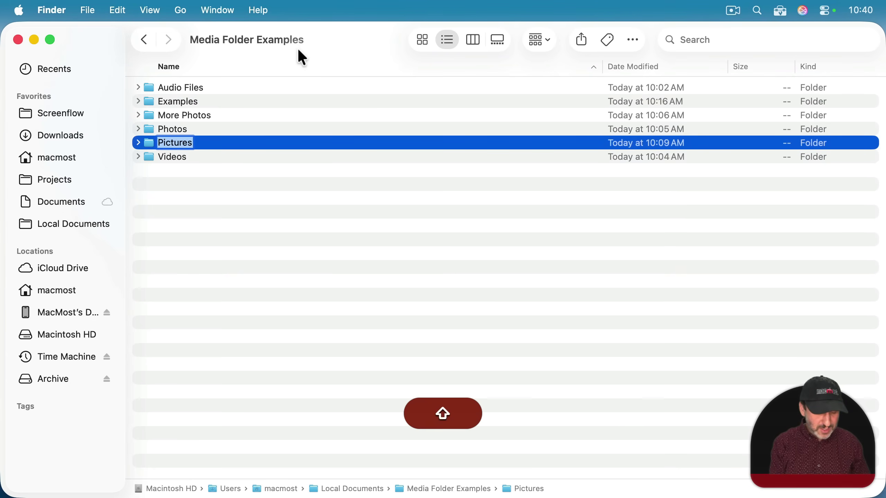
pyautogui.write('Music')
pyautogui.press('Return')
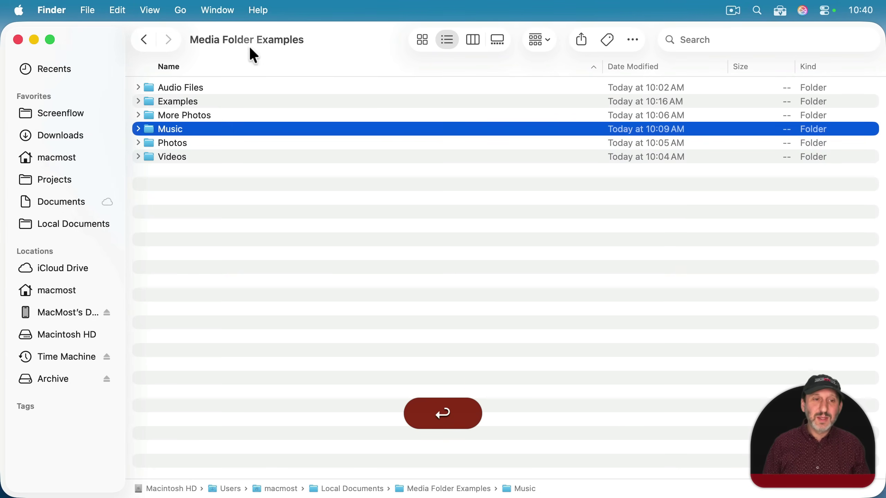
# Step: Show the Title column in the Music folder and check its entry for sign.jpeg
pyautogui.doubleClick(238, 128)
pyautogui.keyDown('ctrl'); pyautogui.click(361, 70); pyautogui.keyUp('ctrl')
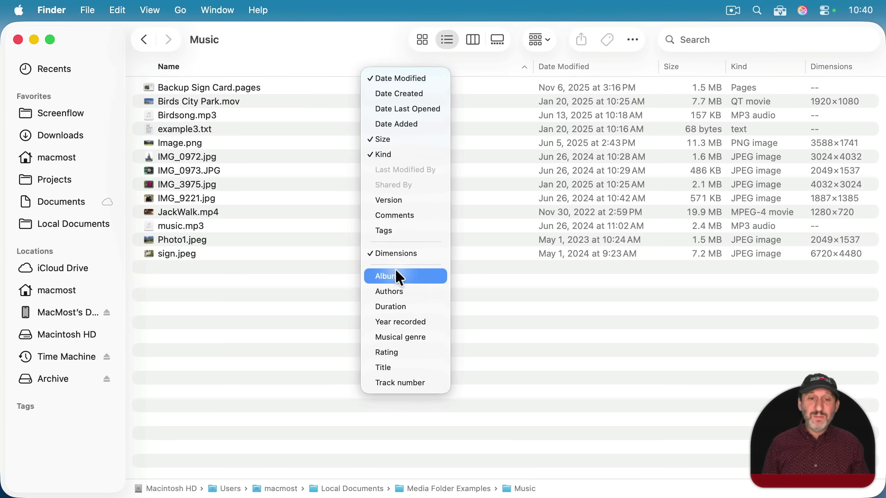
pyautogui.click(390, 368)
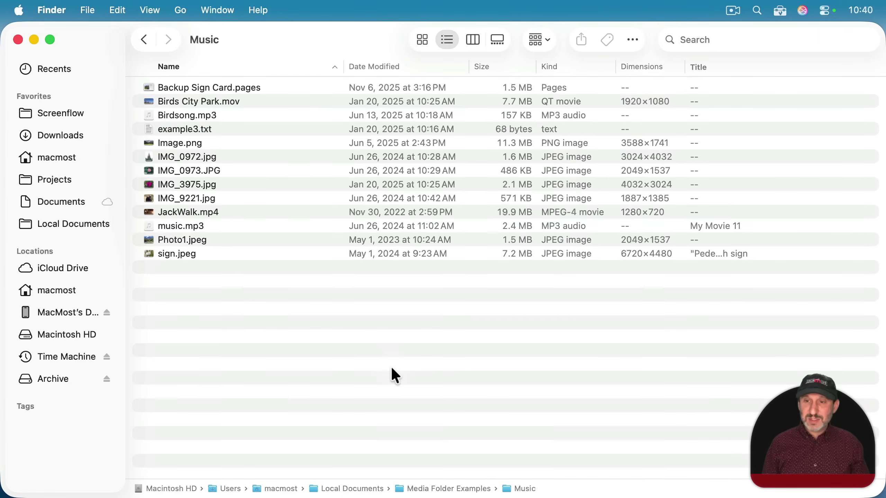
pyautogui.click(705, 254)
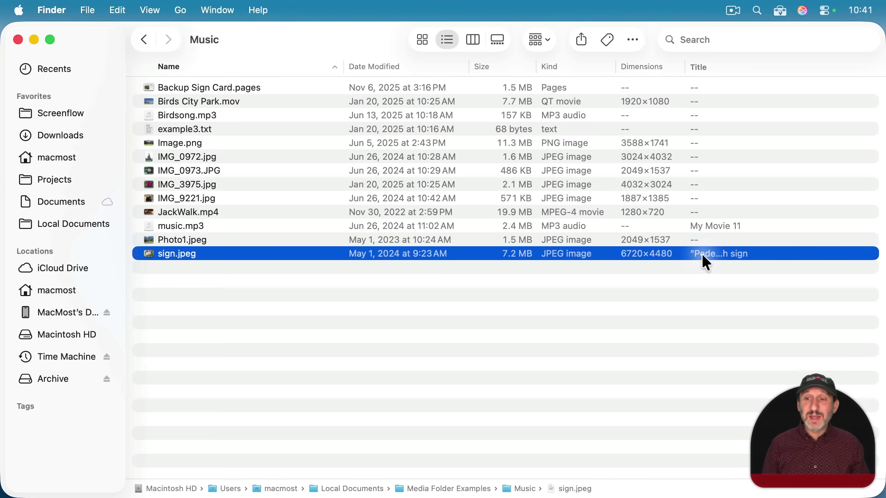
pyautogui.click(678, 277)
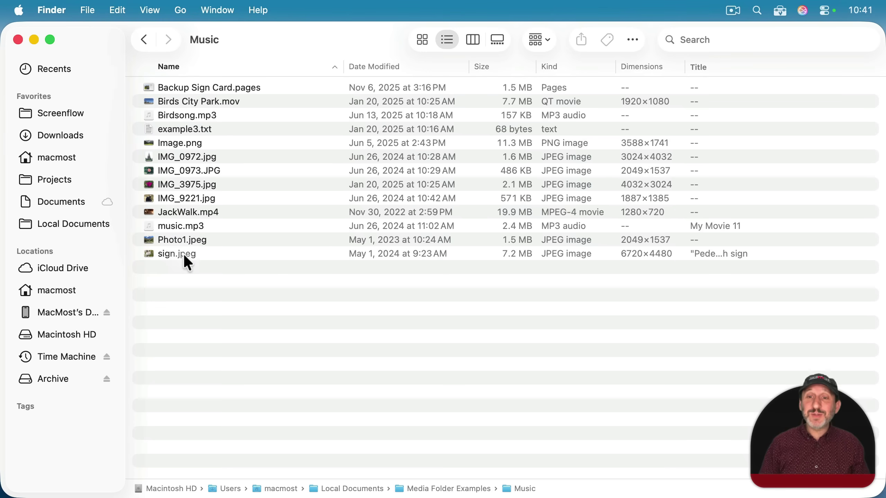
# Step: Go up to Media Folder Examples and rename the Music folder as Movies
pyautogui.press('ctrl+super+Up')
pyautogui.click(174, 127)
pyautogui.write('Movies')
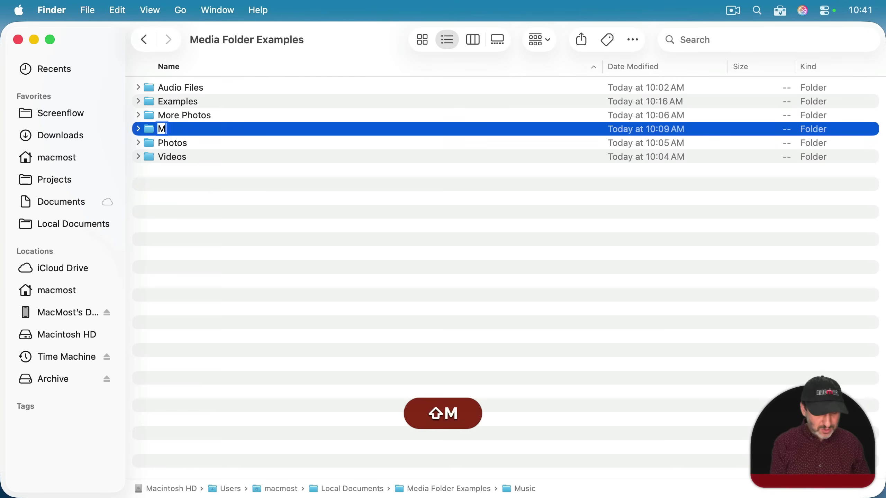
pyautogui.press('Return')
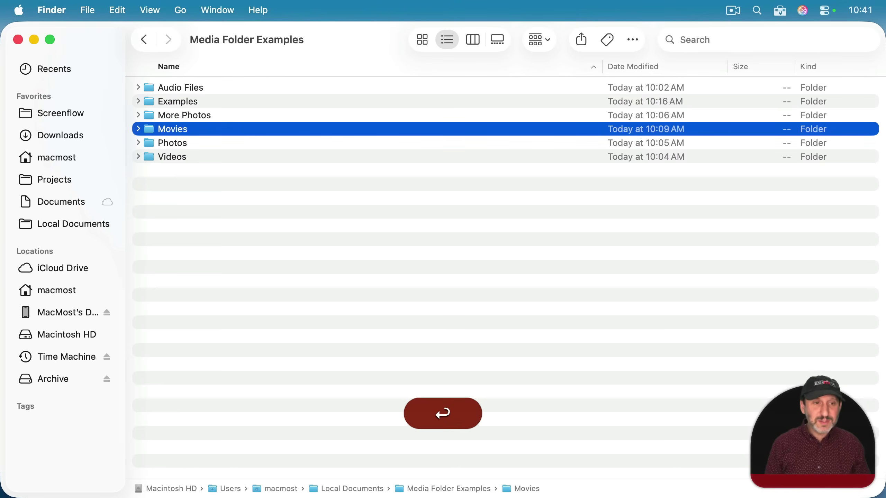
# Step: Open the Movies folder and show its Codecs column
pyautogui.doubleClick(175, 127)
pyautogui.keyDown('ctrl'); pyautogui.click(339, 67); pyautogui.keyUp('ctrl')
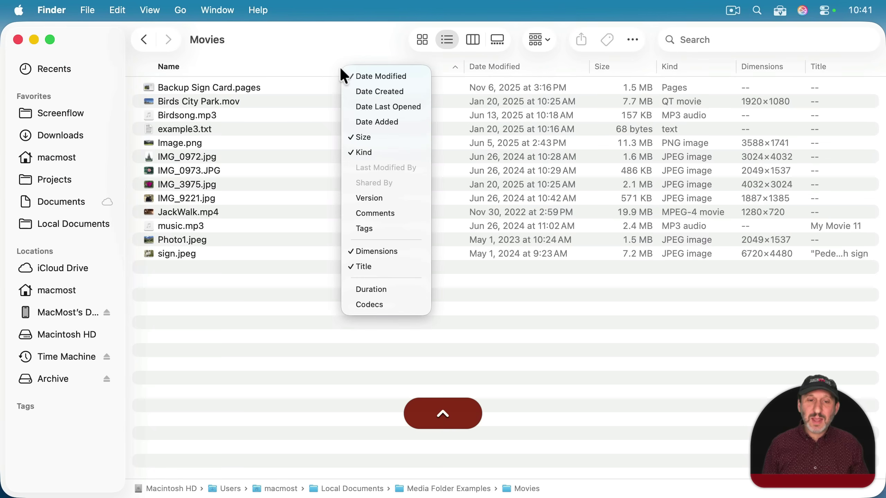
pyautogui.click(380, 305)
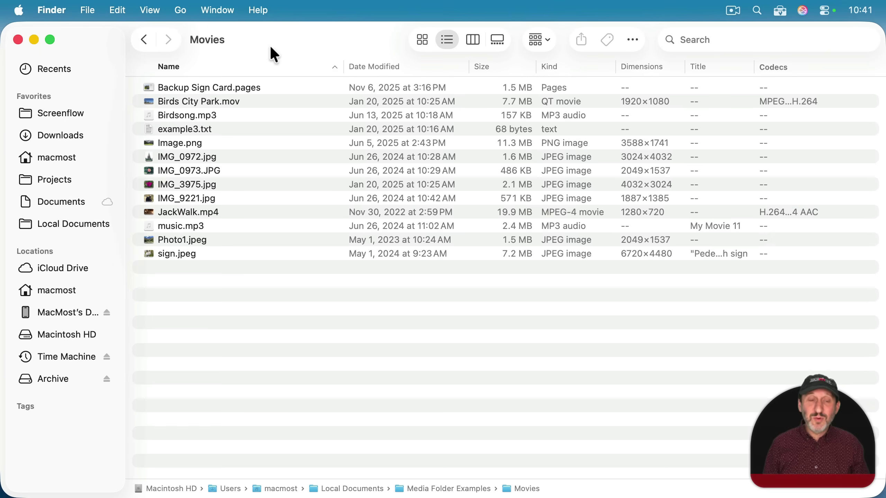
# Step: Rename the Movies folder in Media Folder Examples as Mixed Media, and reopen it to examine its columns
pyautogui.press('super+Up')
pyautogui.press('Return')
pyautogui.write('Mixed Media')
pyautogui.press('Return')
pyautogui.doubleClick(197, 115)
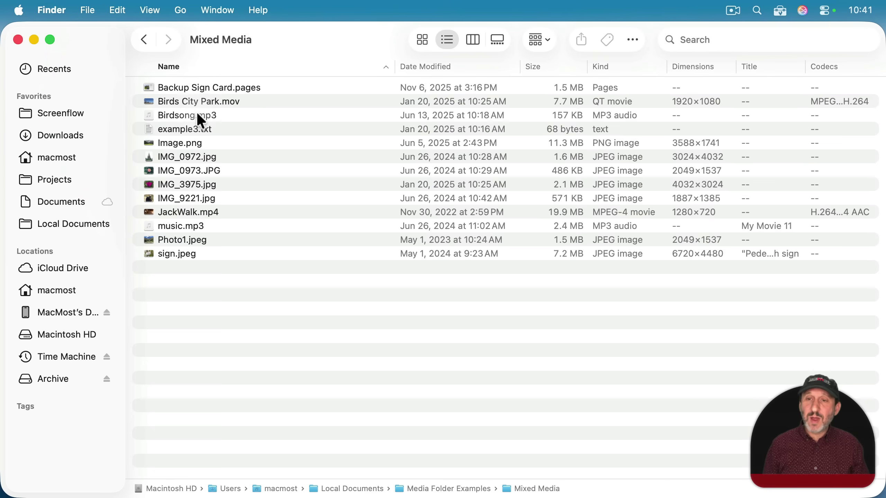
pyautogui.rightClick(343, 67)
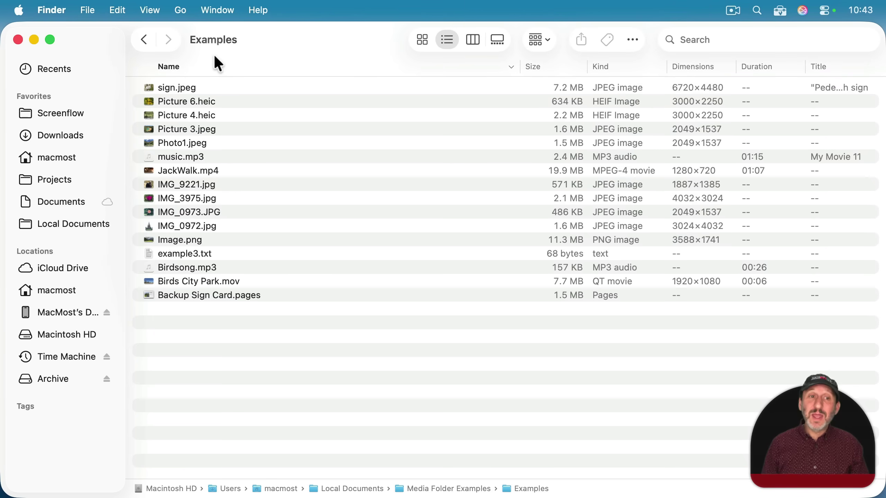
# Step: Go up to Media Folder Examples and duplicate the Examples folder
pyautogui.press('super+Up')
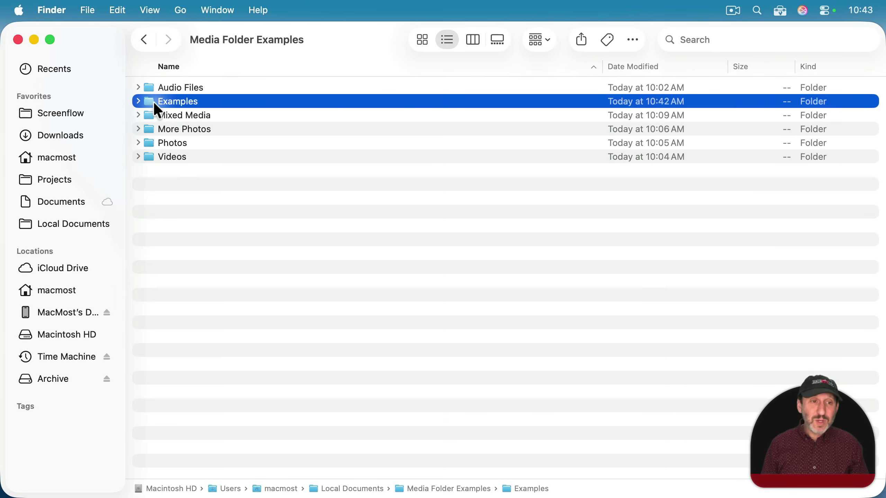
pyautogui.click(88, 10)
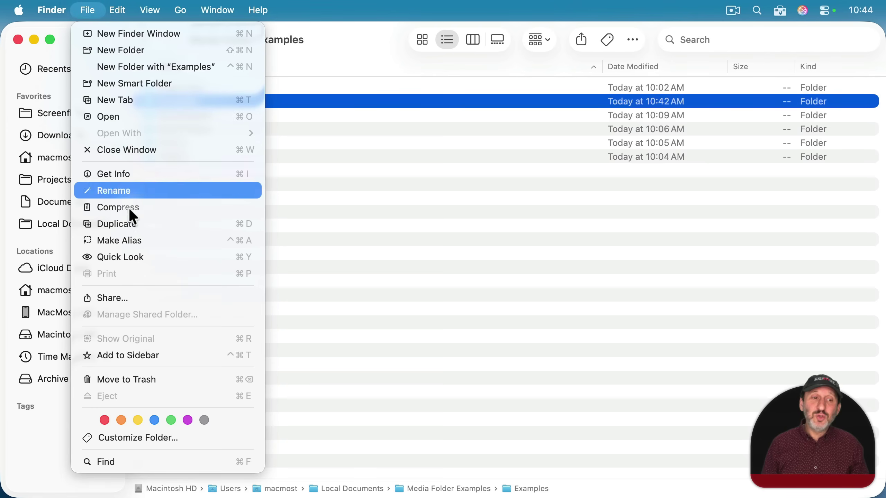
pyautogui.click(130, 224)
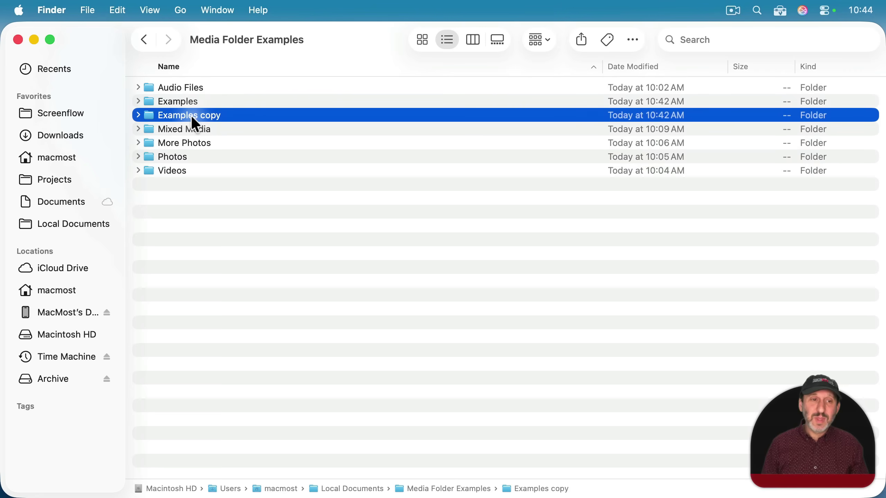
# Step: Open the Examples copy folder and move all of its files to the Trash
pyautogui.doubleClick(192, 116)
pyautogui.click(466, 225)
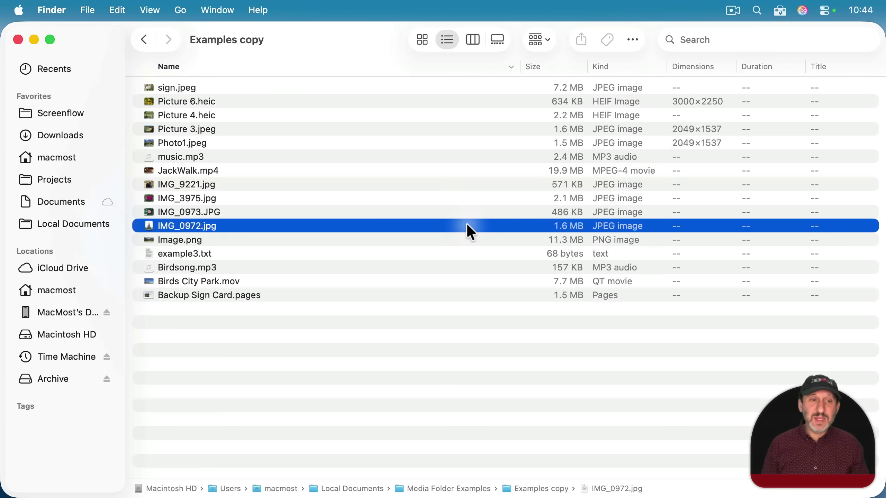
pyautogui.press('super+a')
pyautogui.press('super+BackSpace')
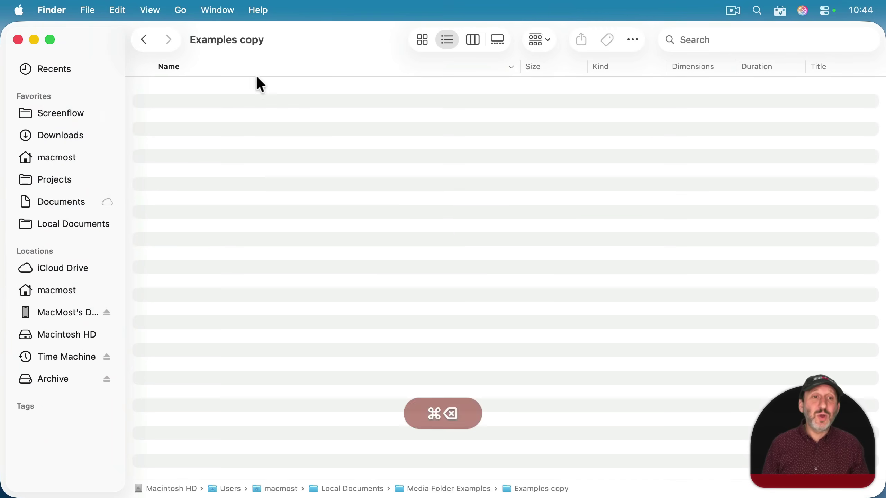
# Step: Return to Media Folder Examples and rename the emptied Examples copy folder as Media Folder Template
pyautogui.press('super+Up')
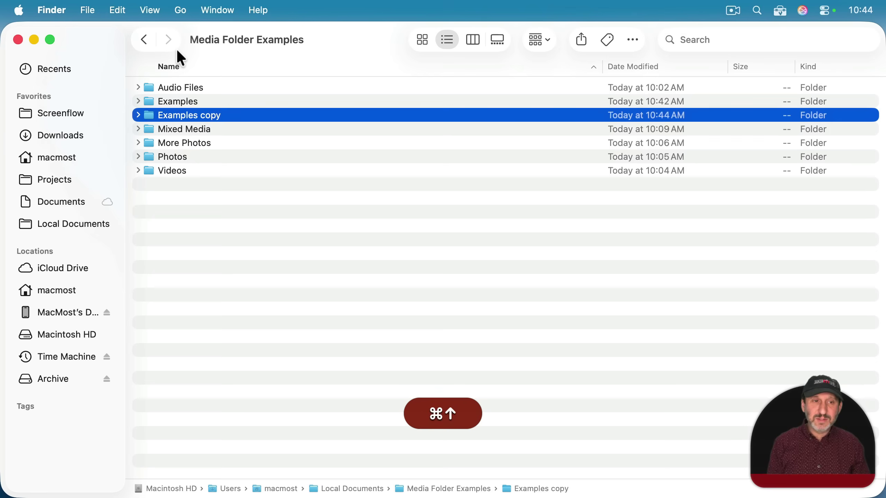
pyautogui.press('Return')
pyautogui.write('Media')
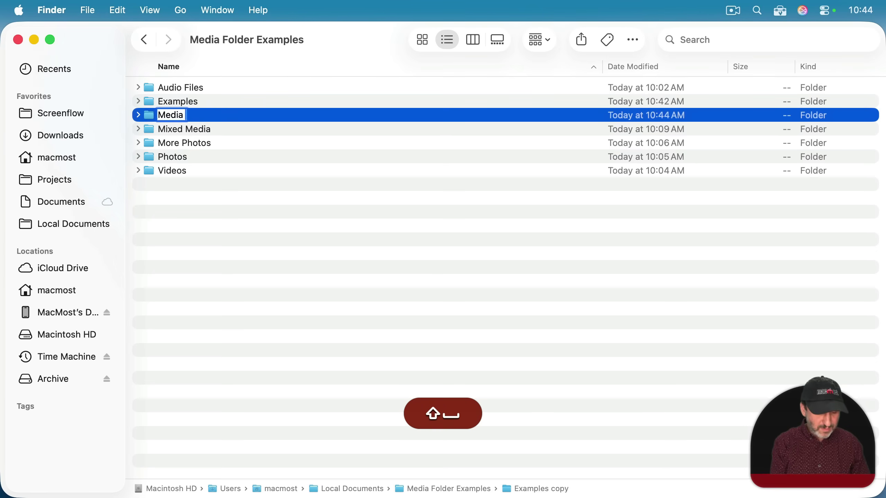
pyautogui.write(' Folder Template')
pyautogui.press('Return')
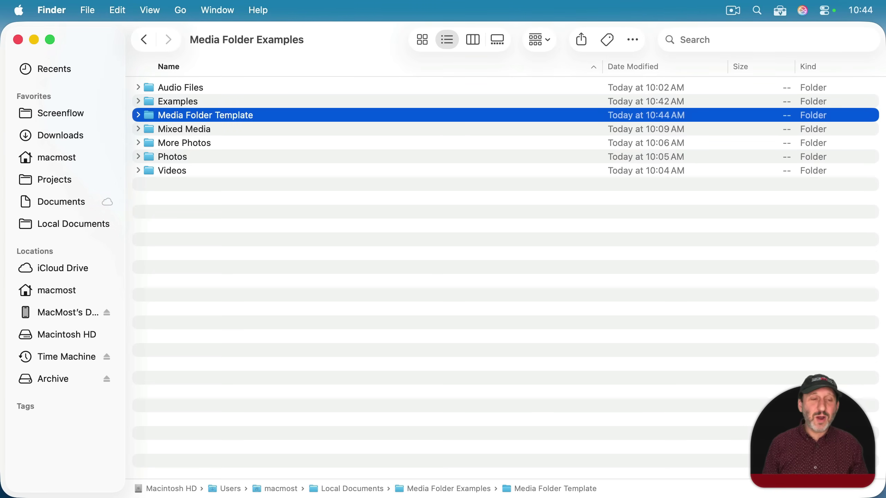
# Step: Duplicate the Media Folder Template folder within Media Folder Examples
pyautogui.click(198, 216)
pyautogui.click(180, 119)
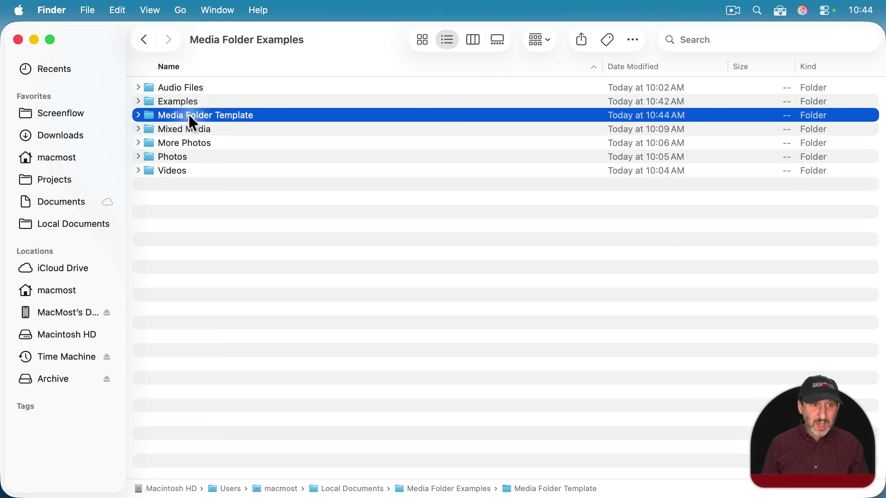
pyautogui.press('super')
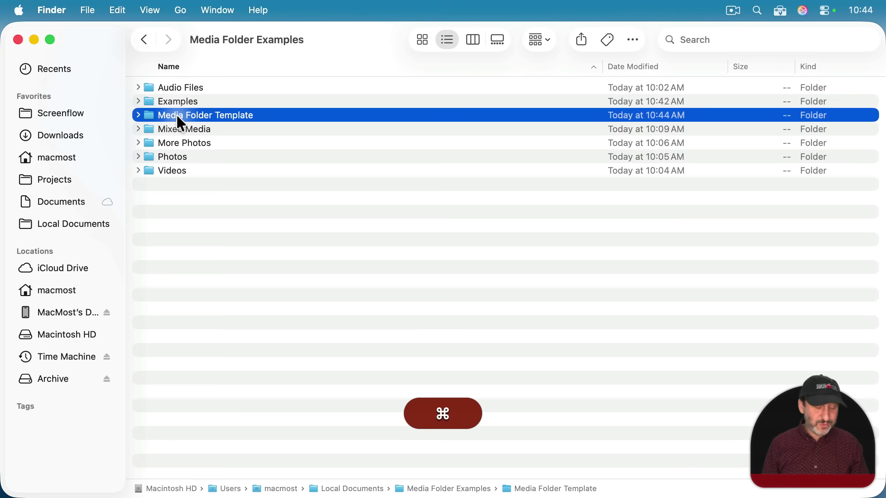
pyautogui.click(92, 8)
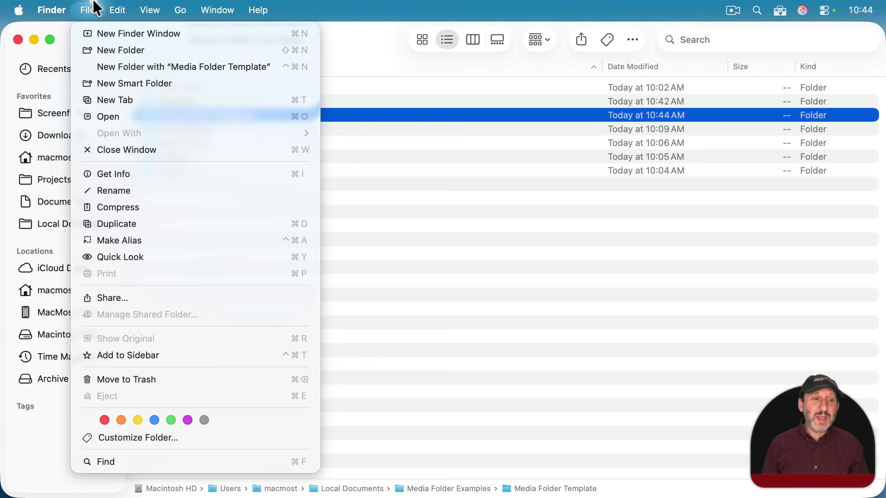
pyautogui.click(132, 223)
# Step: Rename the duplicated template folder as Something and open it to check its columns
pyautogui.press('Return')
pyautogui.write('Something')
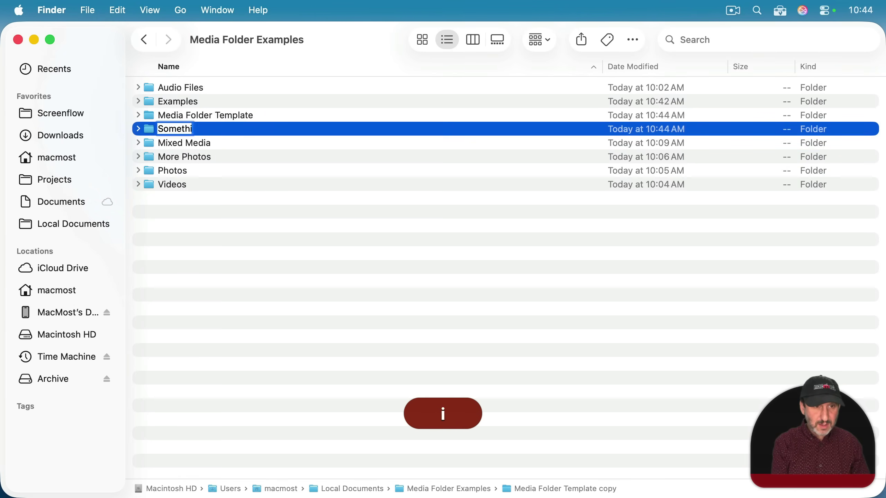
pyautogui.press('Return')
pyautogui.doubleClick(189, 173)
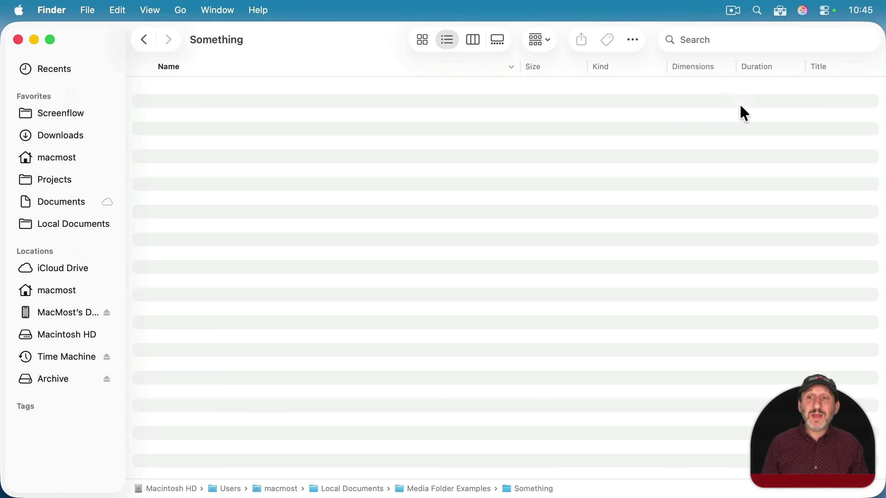
# Step: Return to Media Folder Examples and check the columns of the Photos 2 subfolder inside More Photos
pyautogui.click(146, 38)
pyautogui.click(180, 145)
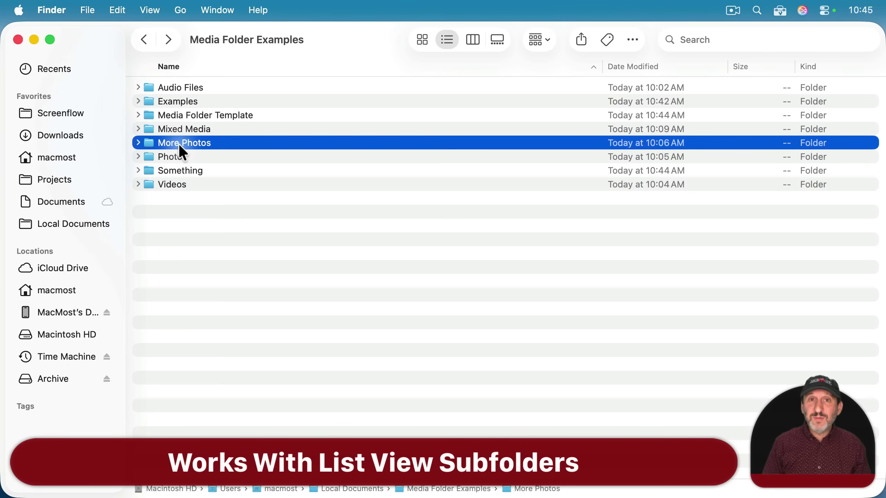
pyautogui.press('Return')
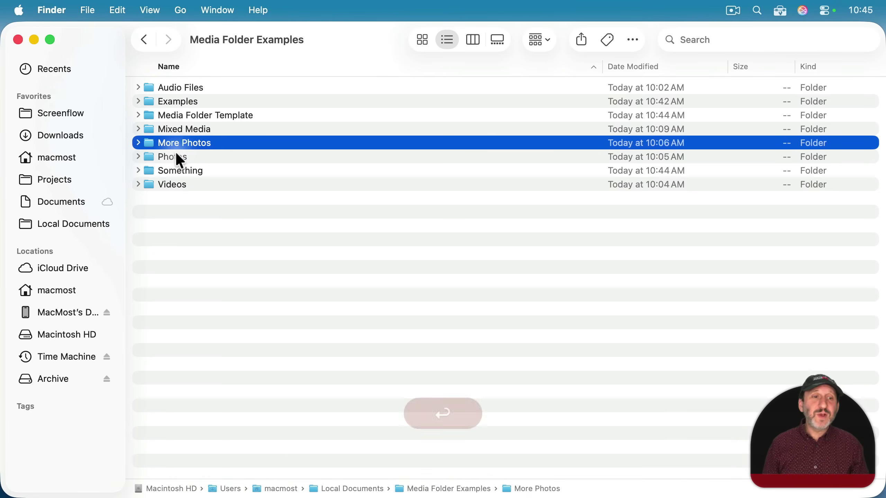
pyautogui.doubleClick(175, 144)
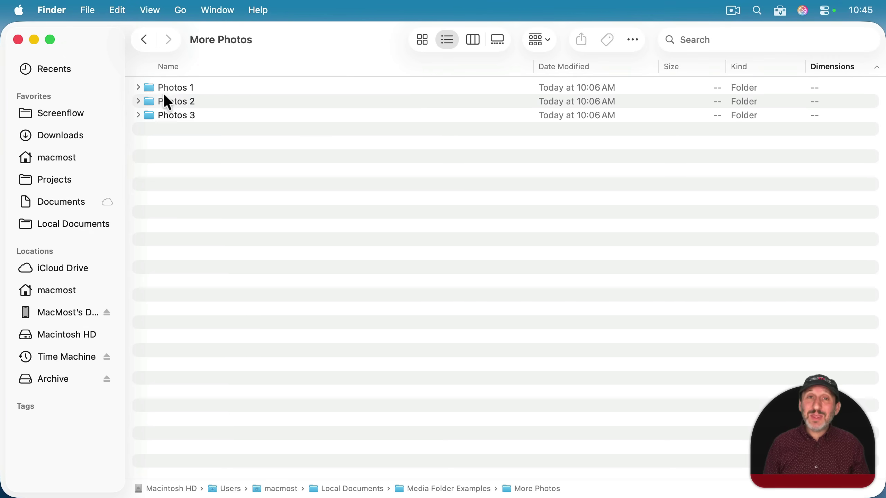
pyautogui.doubleClick(167, 101)
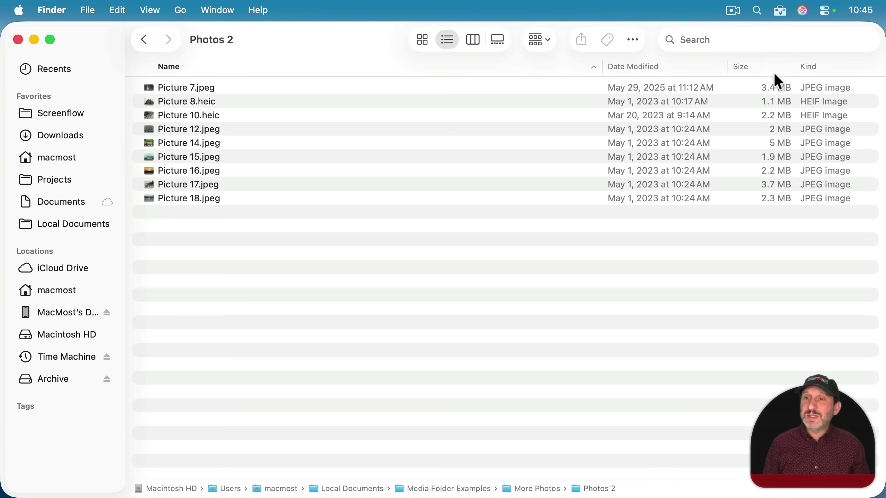
pyautogui.click(143, 40)
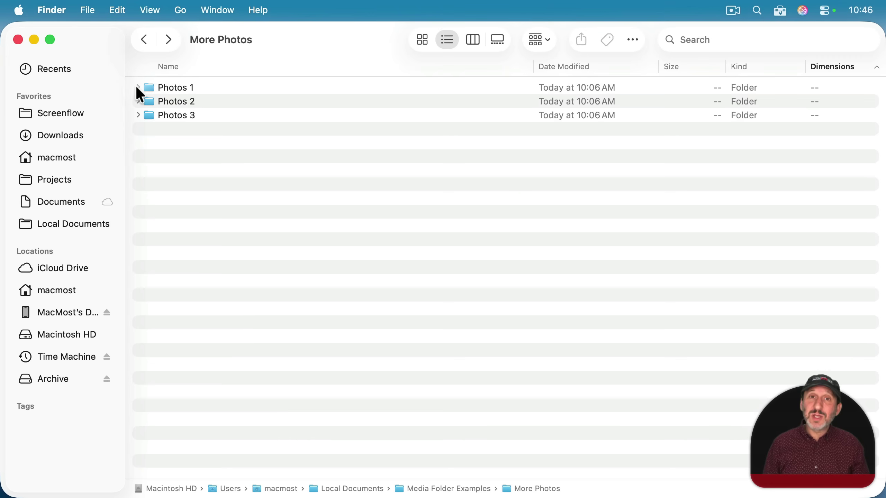
# Step: Expand Photos 1, Photos 2 and Photos 3 within the More Photos list to examine their pictures' dimensions
pyautogui.click(138, 87)
pyautogui.click(138, 198)
pyautogui.click(138, 336)
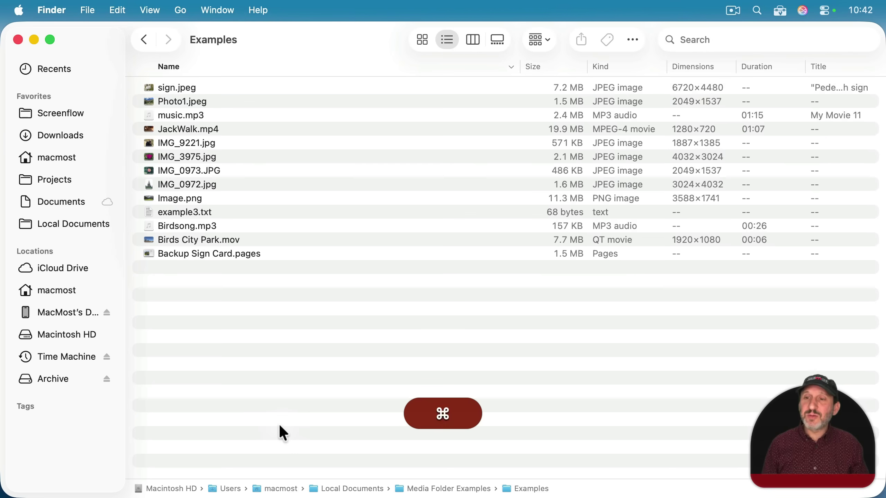
# Step: Paste Picture 3.jpeg, Picture 4.heic and Picture 6.heic into the Examples folder, and reopen the folder to check their dimensions
pyautogui.press('super+v')
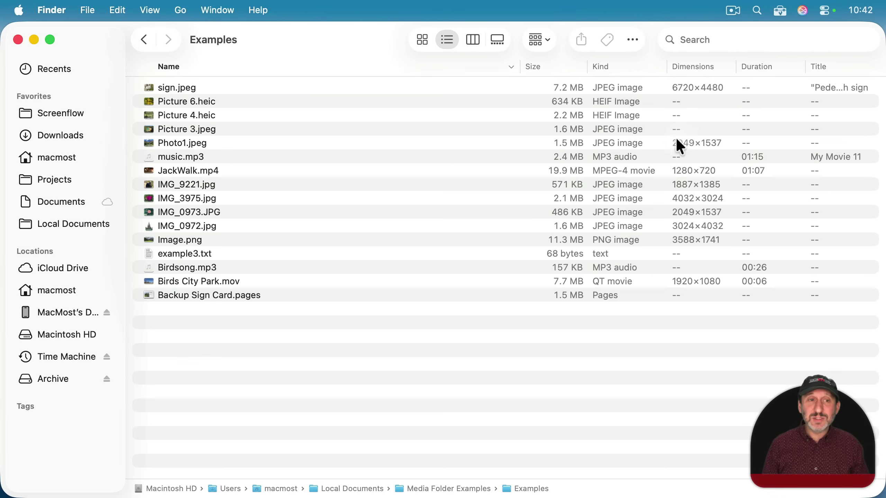
pyautogui.keyDown('super'); pyautogui.click(227, 42); pyautogui.keyUp('super')
pyautogui.click(223, 56)
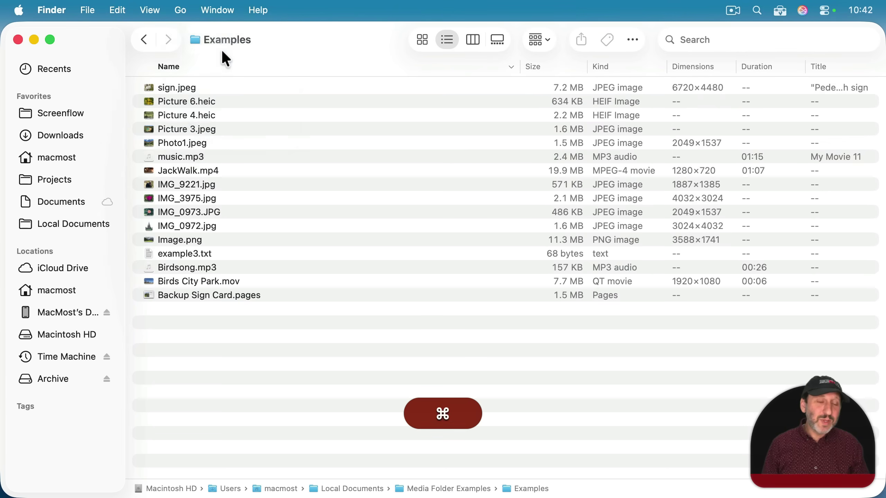
pyautogui.doubleClick(185, 100)
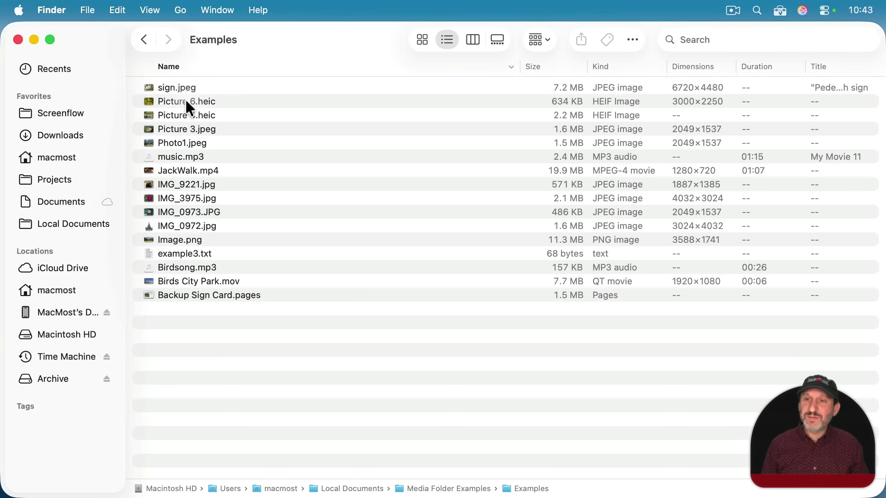
pyautogui.click(694, 102)
pyautogui.click(694, 132)
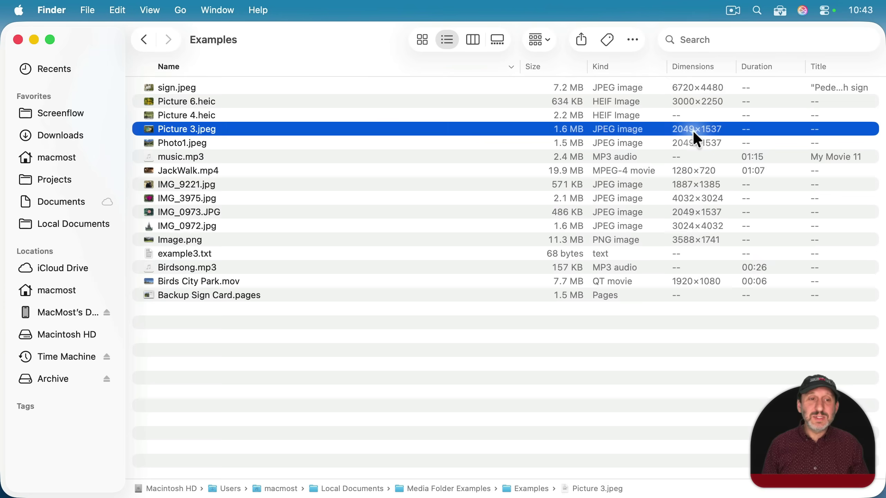